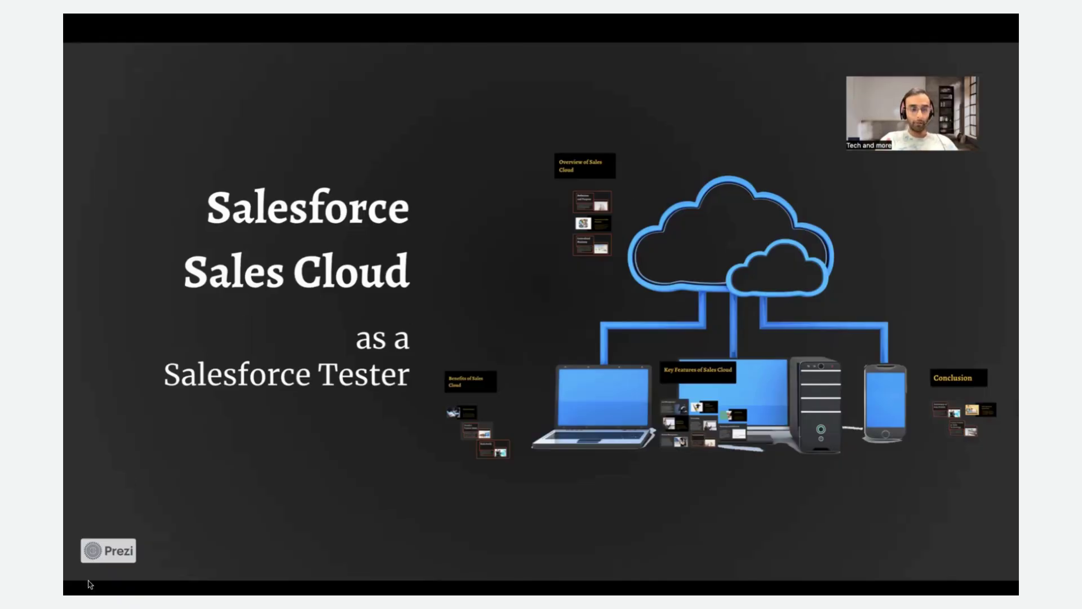
Advance the deck into Overview of Sales Cloud and on to the Definition and Purpose slide.
{"action": "left_click", "coordinate": [123, 249]}
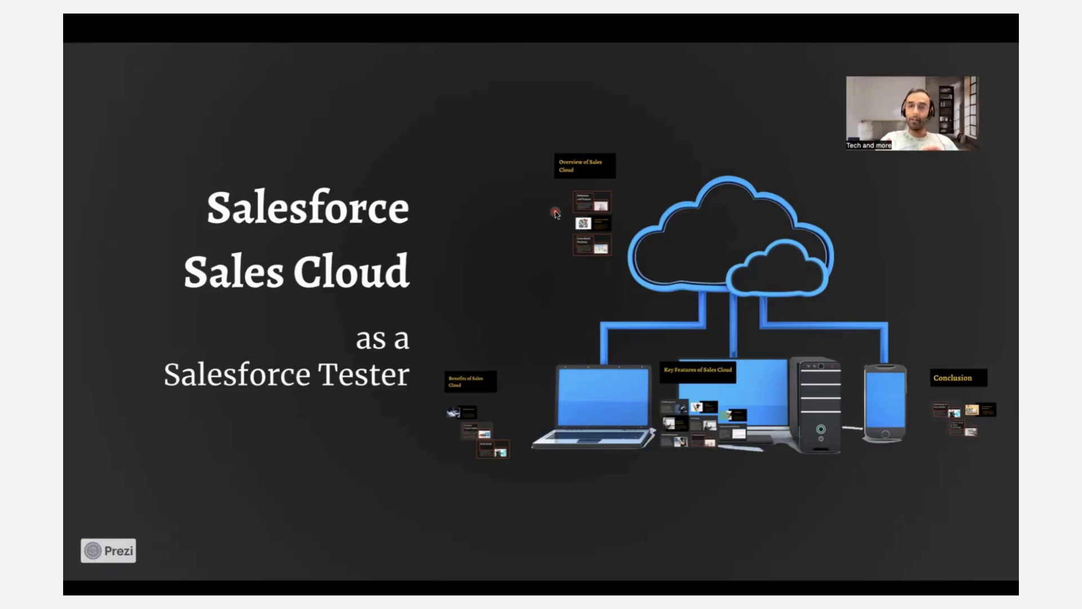
{"action": "key", "text": "Right"}
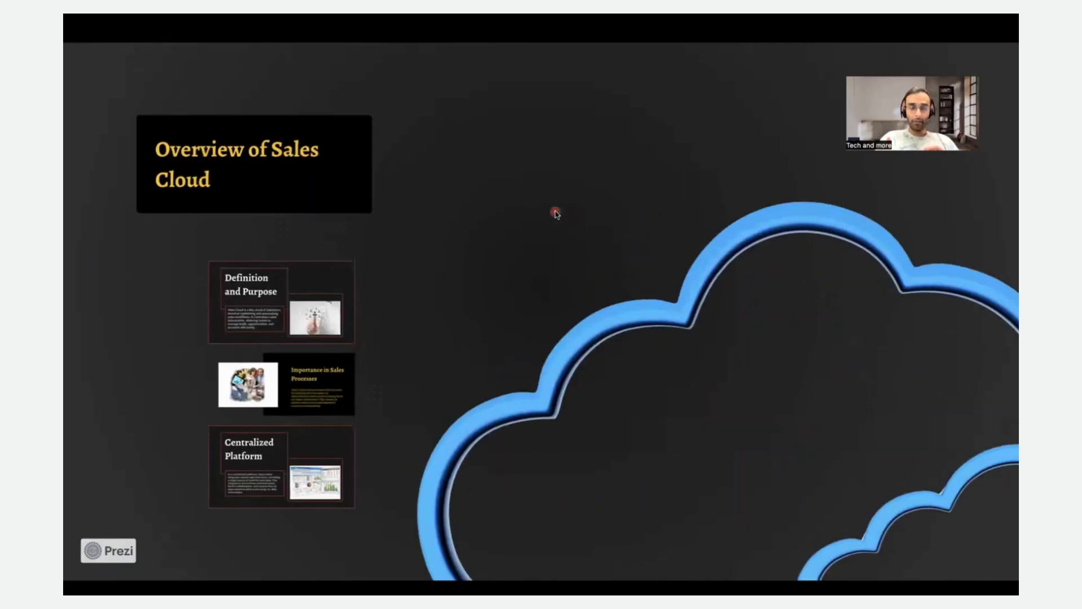
{"action": "key", "text": "Right"}
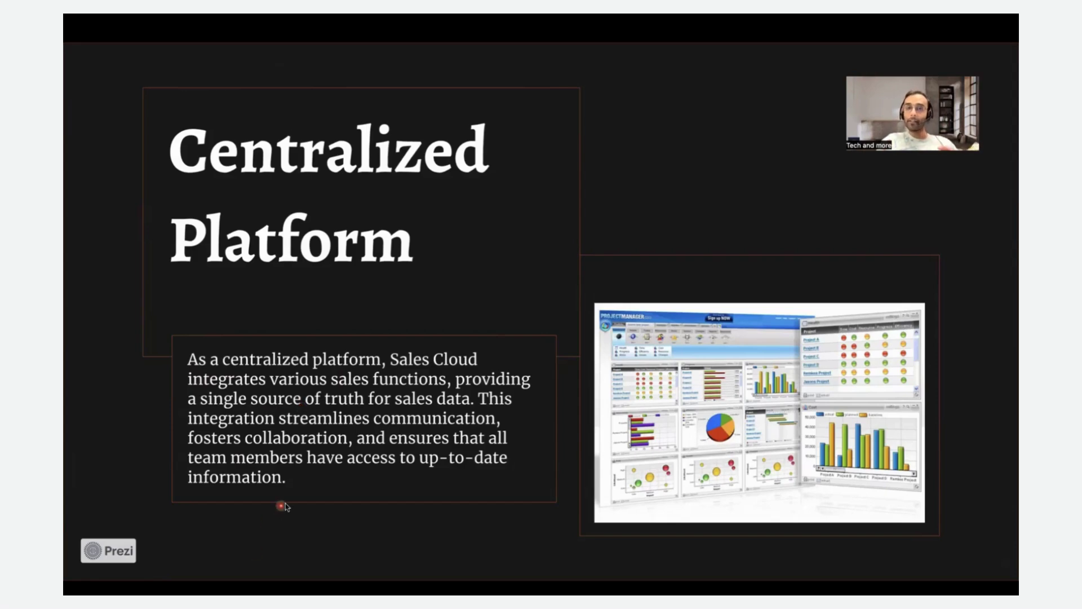
Exit presentation mode and switch to the Salesforce Home browser tab.
{"action": "key", "text": "Escape"}
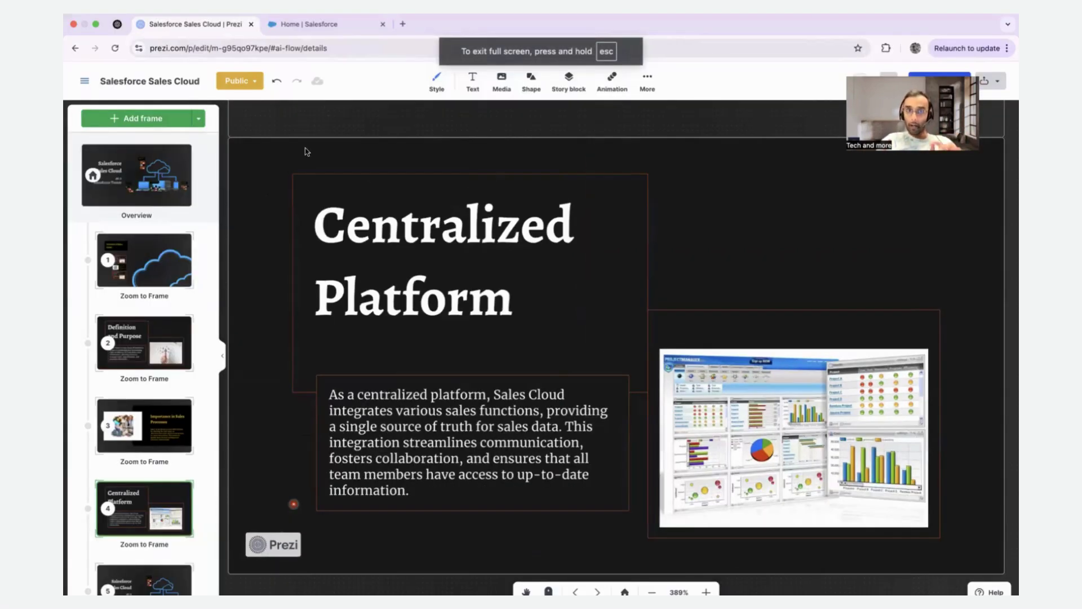
{"action": "left_click", "coordinate": [319, 30]}
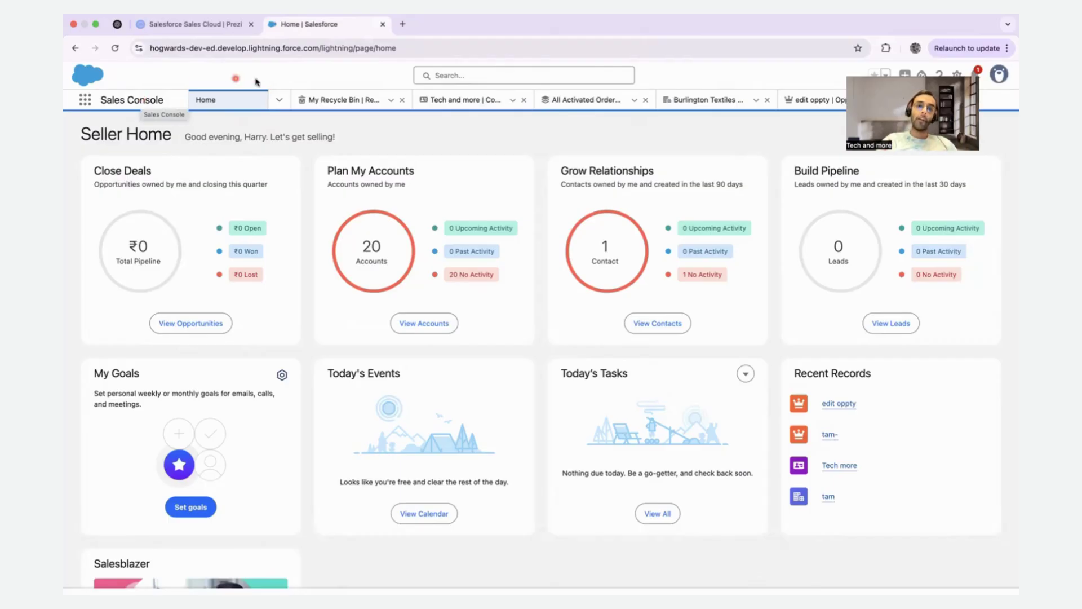
{"action": "left_click", "coordinate": [276, 100]}
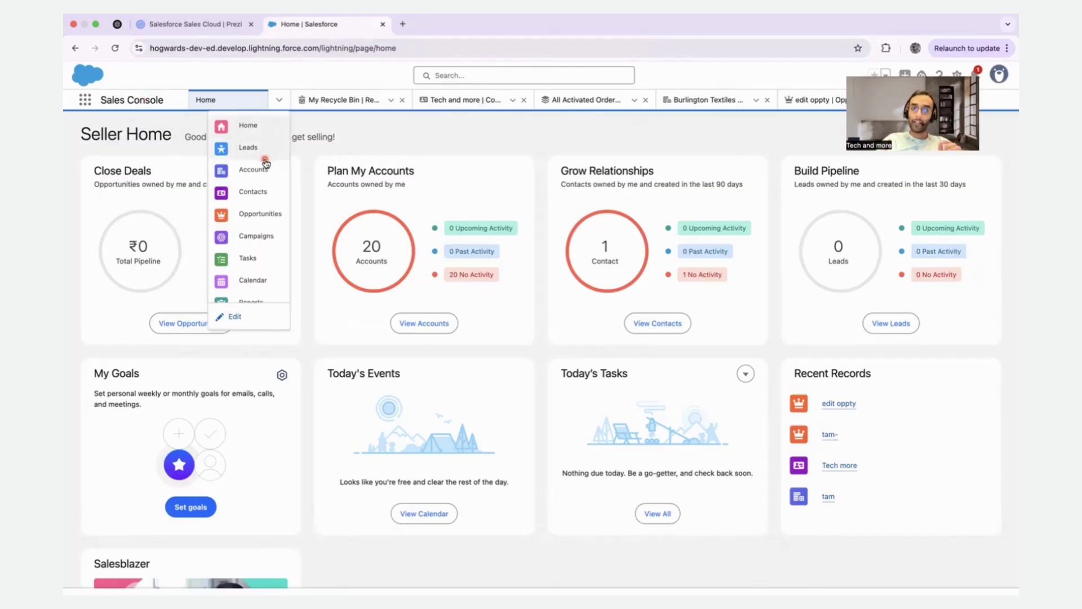
{"action": "scroll", "coordinate": [259, 217], "scroll_direction": "down", "scroll_amount": 2}
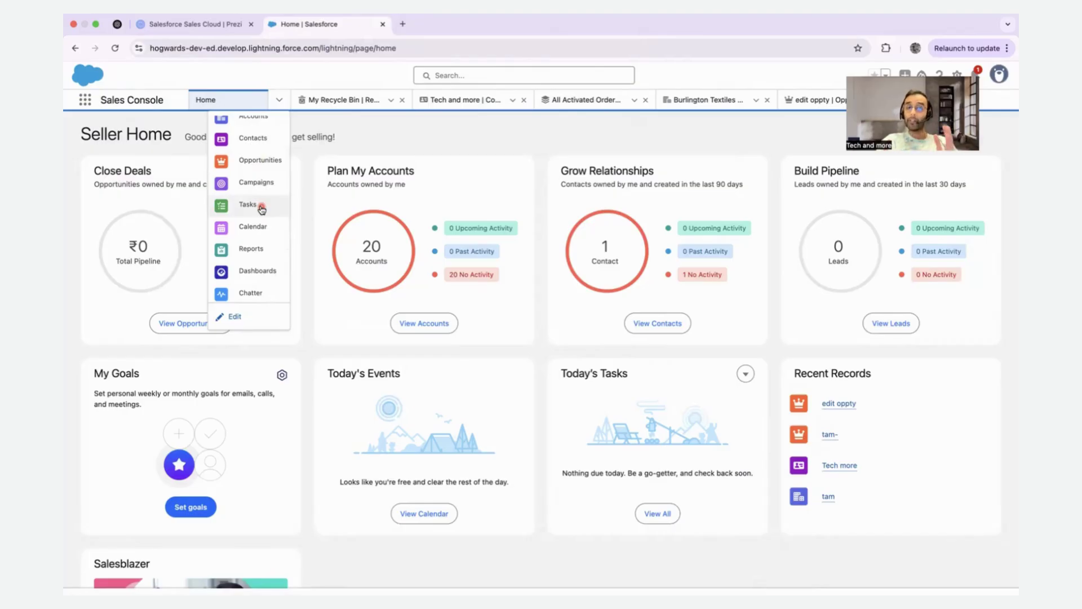
{"action": "scroll", "coordinate": [261, 209], "scroll_direction": "down", "scroll_amount": 2}
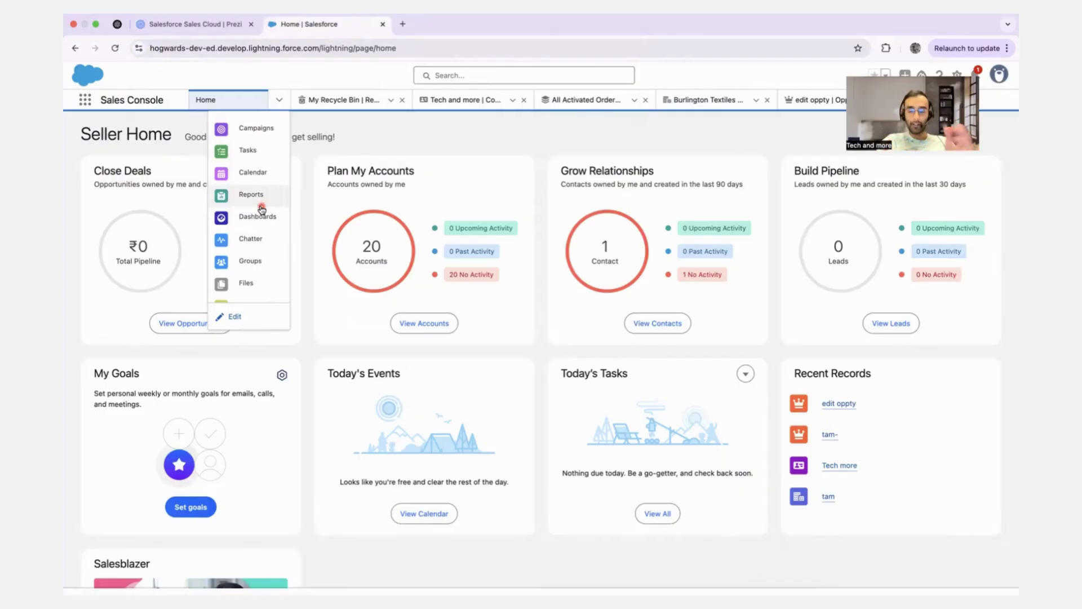
{"action": "scroll", "coordinate": [261, 210], "scroll_direction": "down", "scroll_amount": 2}
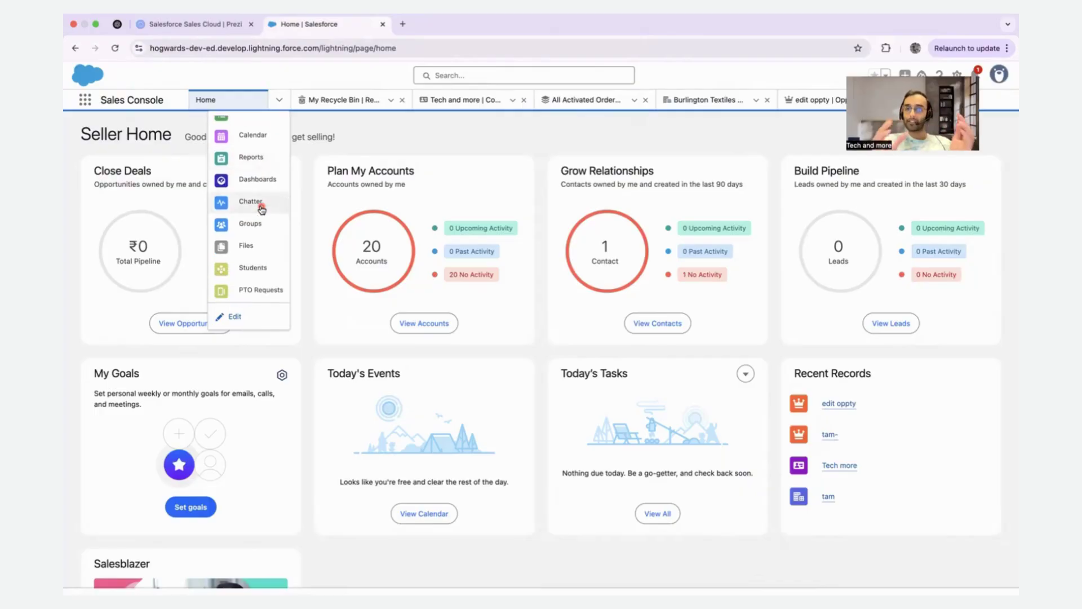
{"action": "left_click", "coordinate": [394, 118]}
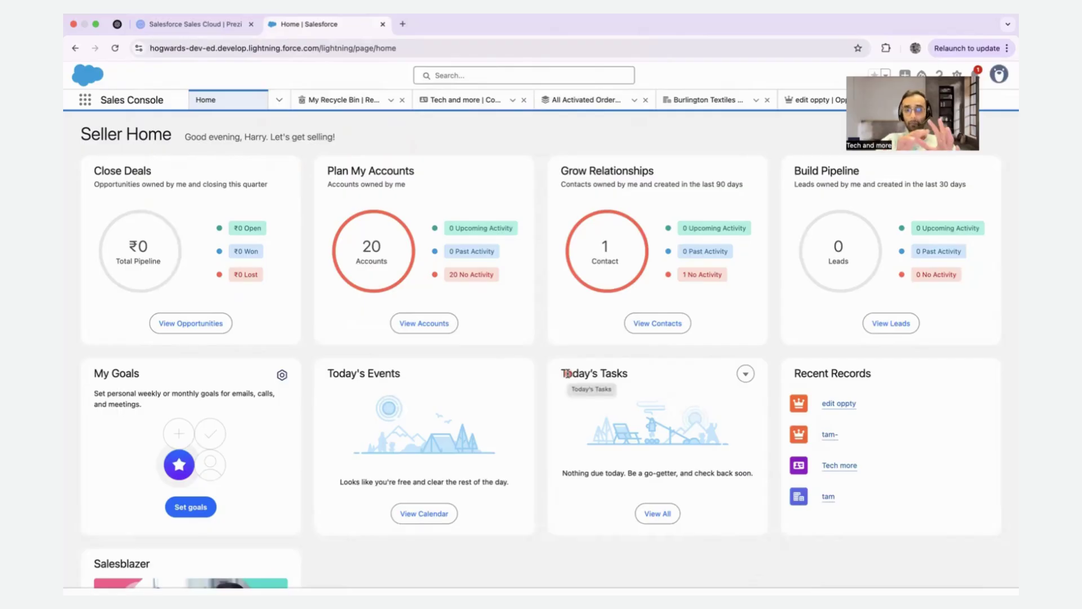
Open the 'edit oppty' record from the Opportunities Recently Viewed list.
{"action": "left_click", "coordinate": [277, 98]}
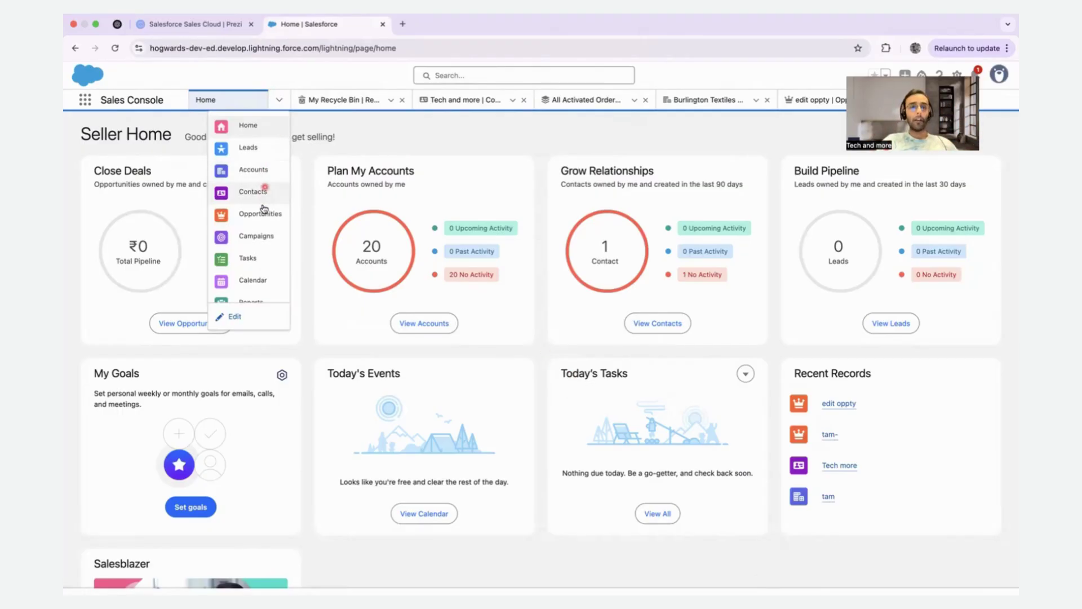
{"action": "left_click", "coordinate": [263, 211]}
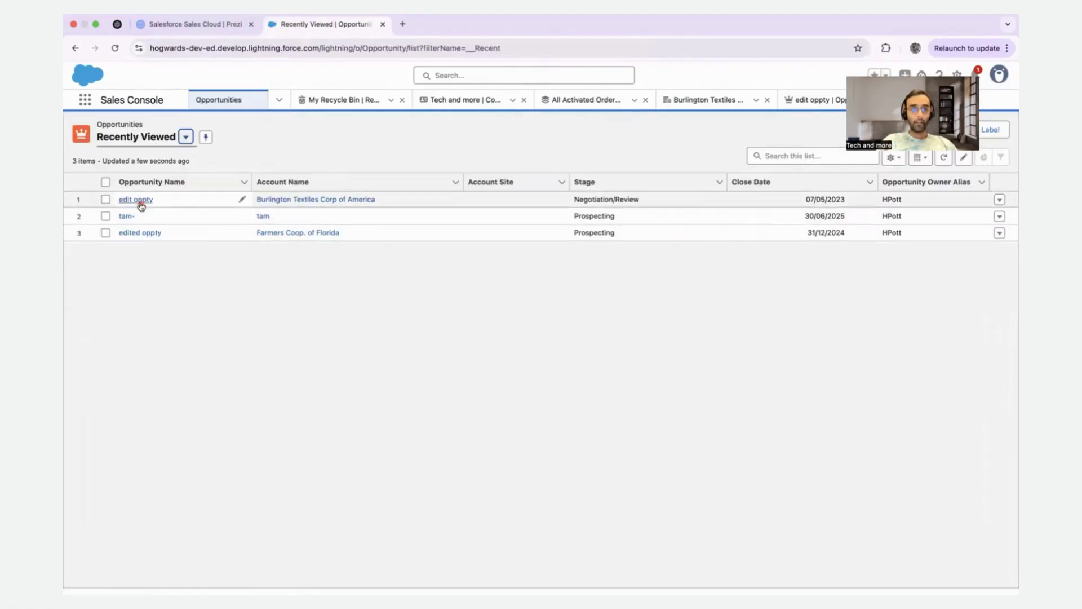
{"action": "left_click", "coordinate": [141, 202]}
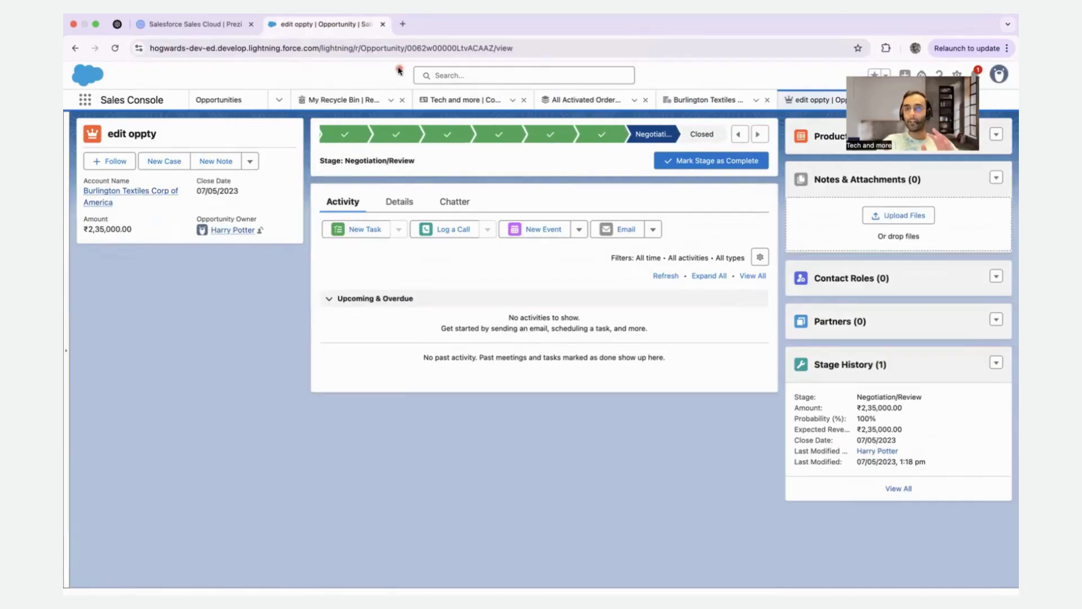
{"action": "scroll", "coordinate": [435, 135], "scroll_direction": "left", "scroll_amount": 5}
{"action": "scroll", "coordinate": [435, 136], "scroll_direction": "right", "scroll_amount": 5}
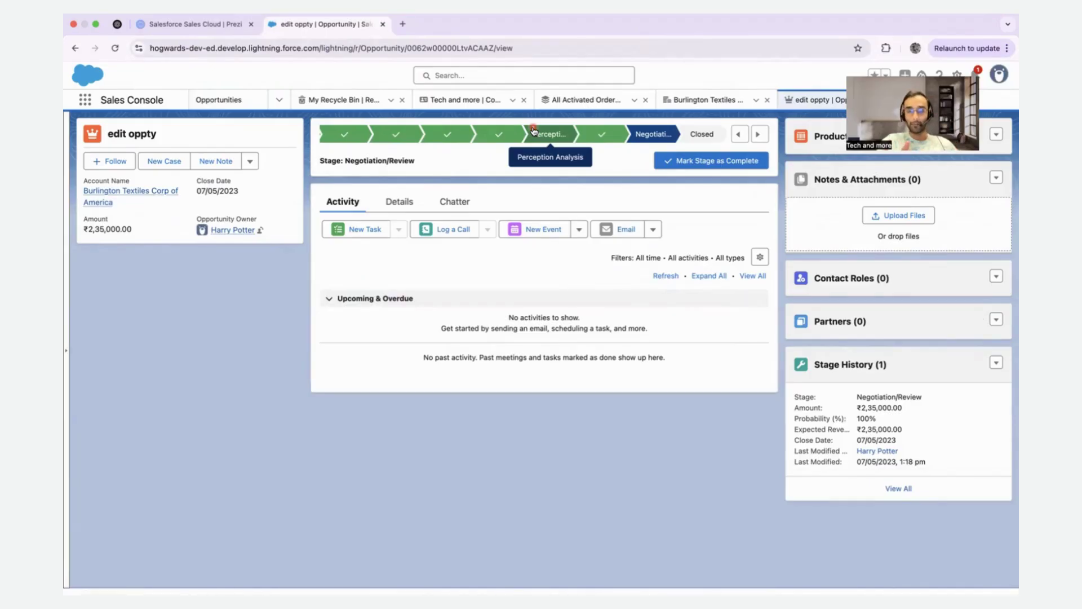
Review the edit oppty Details fields: New Customer type, Web lead source, 100% probability.
{"action": "left_click", "coordinate": [400, 202]}
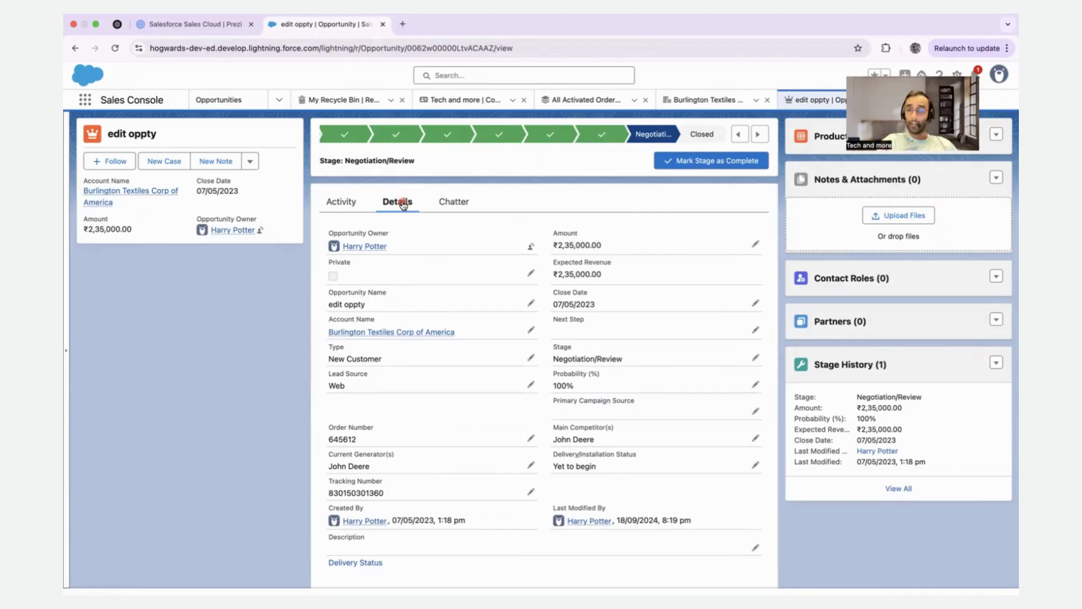
{"action": "scroll", "coordinate": [404, 204], "scroll_direction": "down", "scroll_amount": 1}
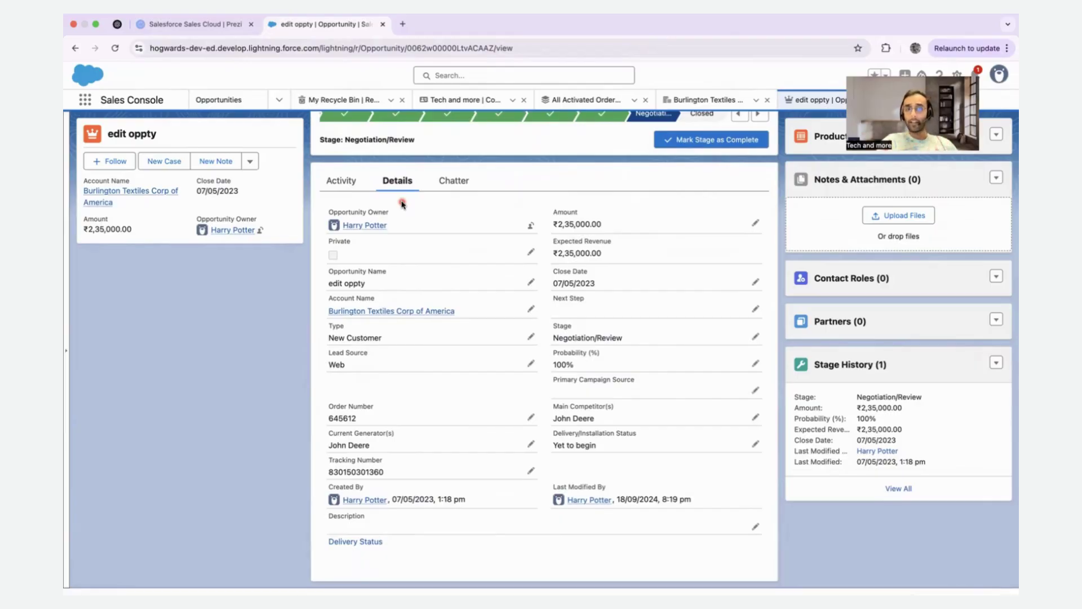
{"action": "scroll", "coordinate": [403, 204], "scroll_direction": "up", "scroll_amount": 1}
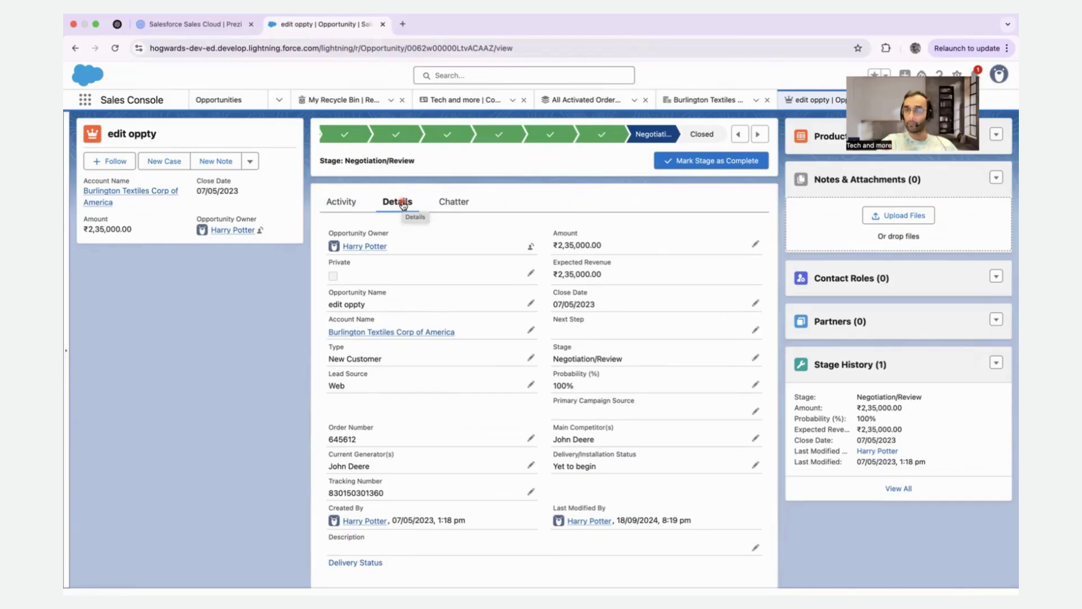
Return to the Prezi deck and advance three frames to Close Deals Faster.
{"action": "left_click", "coordinate": [157, 27]}
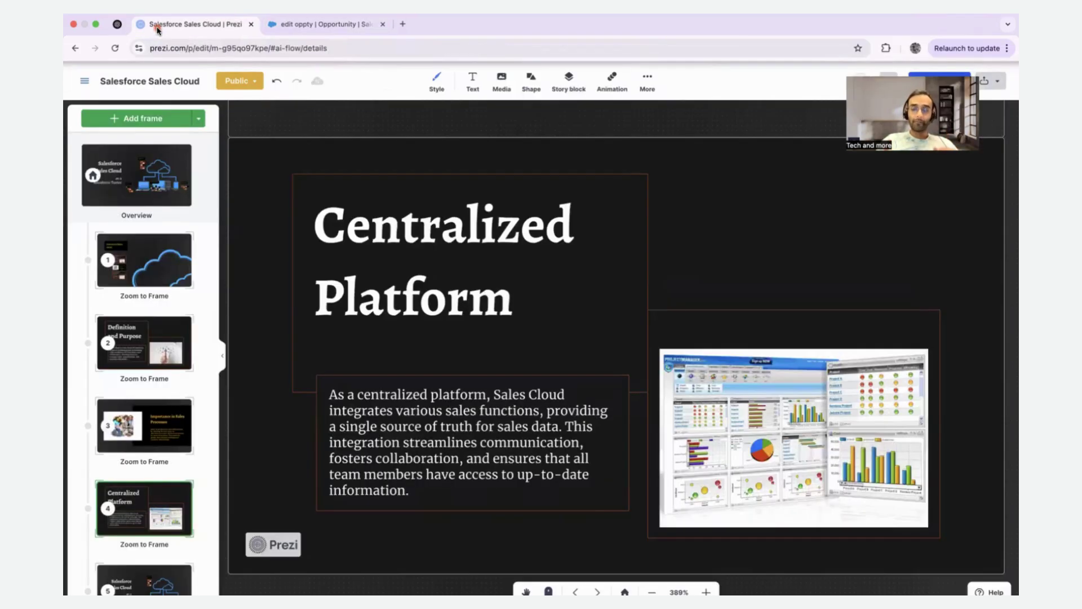
{"action": "left_click", "coordinate": [318, 119]}
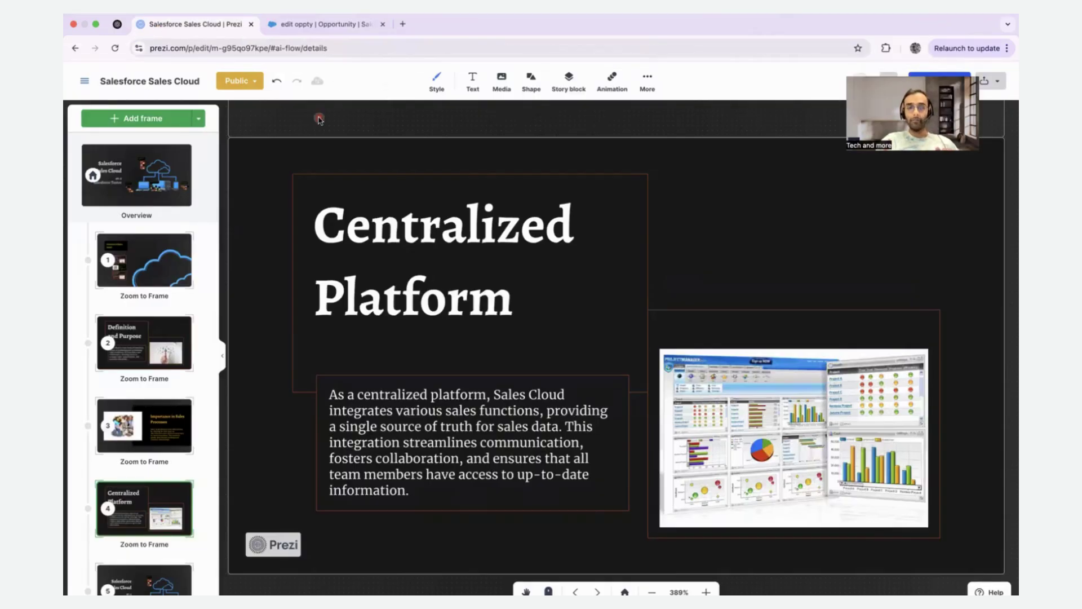
{"action": "key", "text": "Right"}
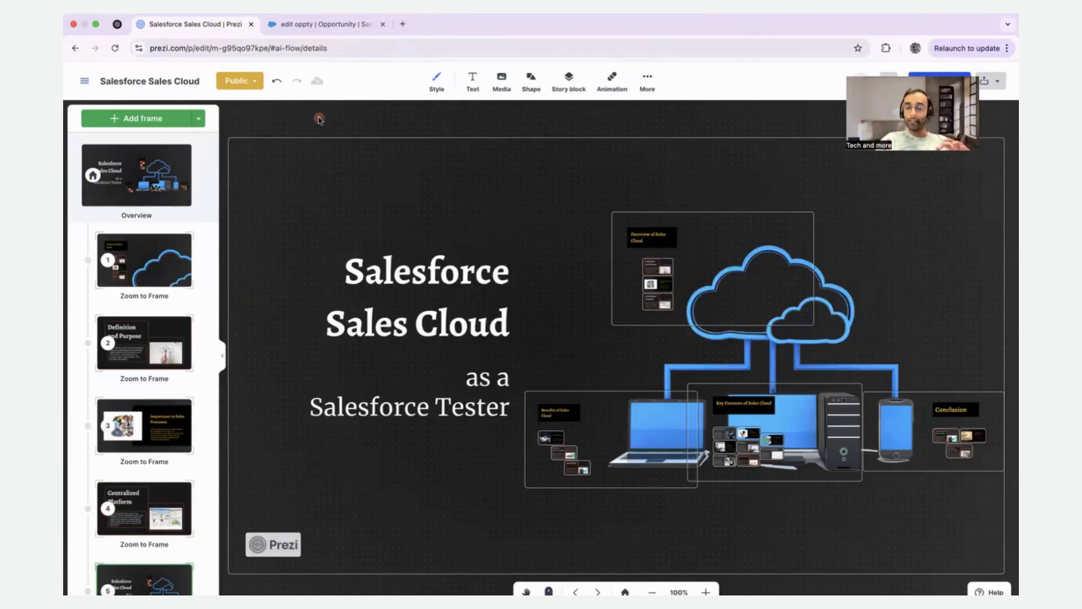
{"action": "key", "text": "Right"}
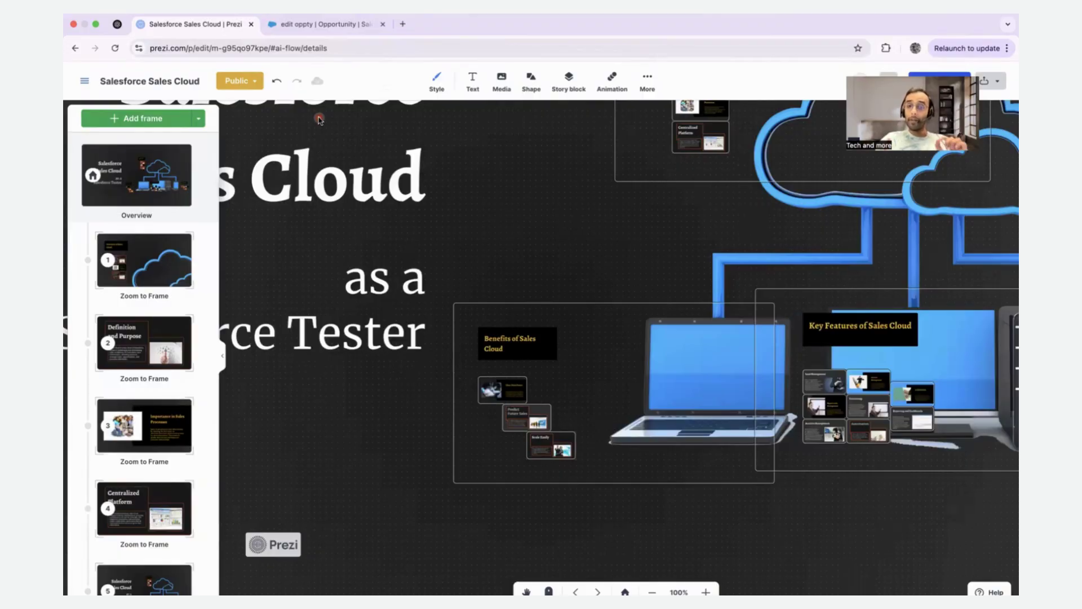
{"action": "key", "text": "Right"}
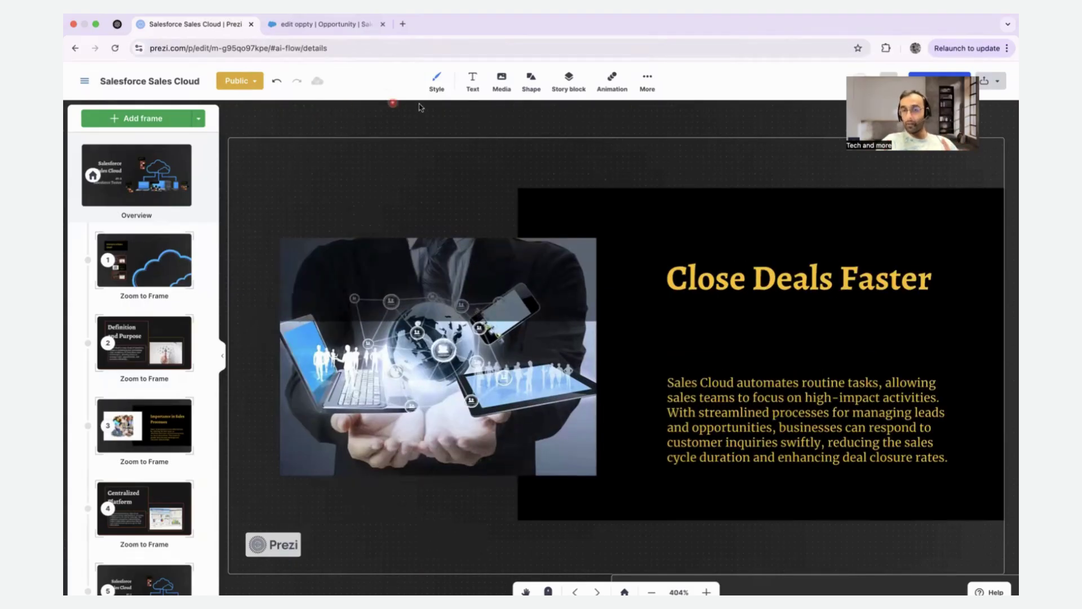
{"action": "left_click", "coordinate": [823, 387]}
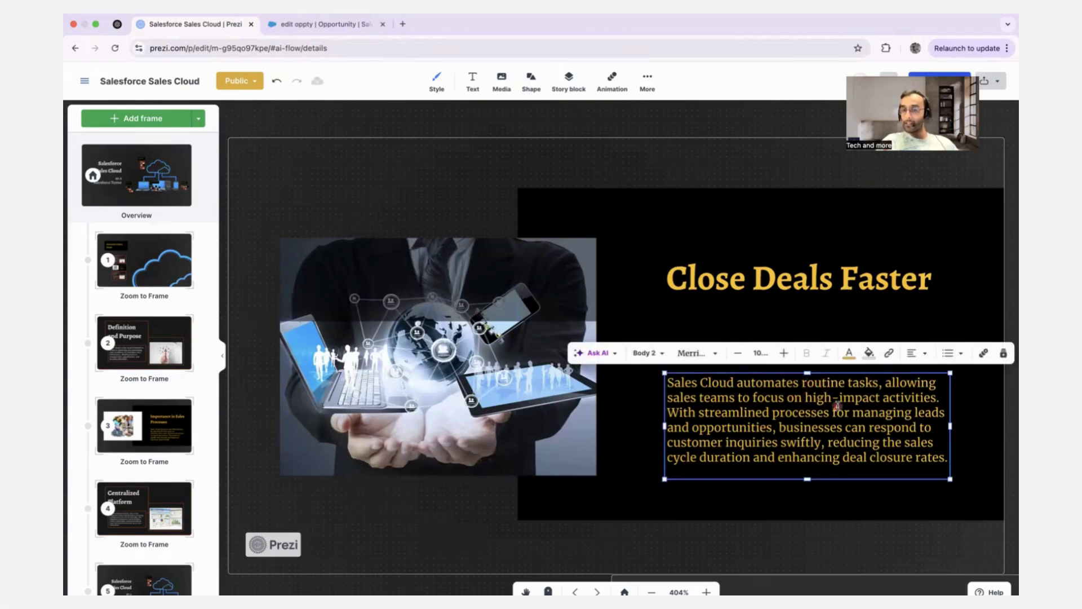
{"action": "left_click", "coordinate": [943, 398], "text": "shift"}
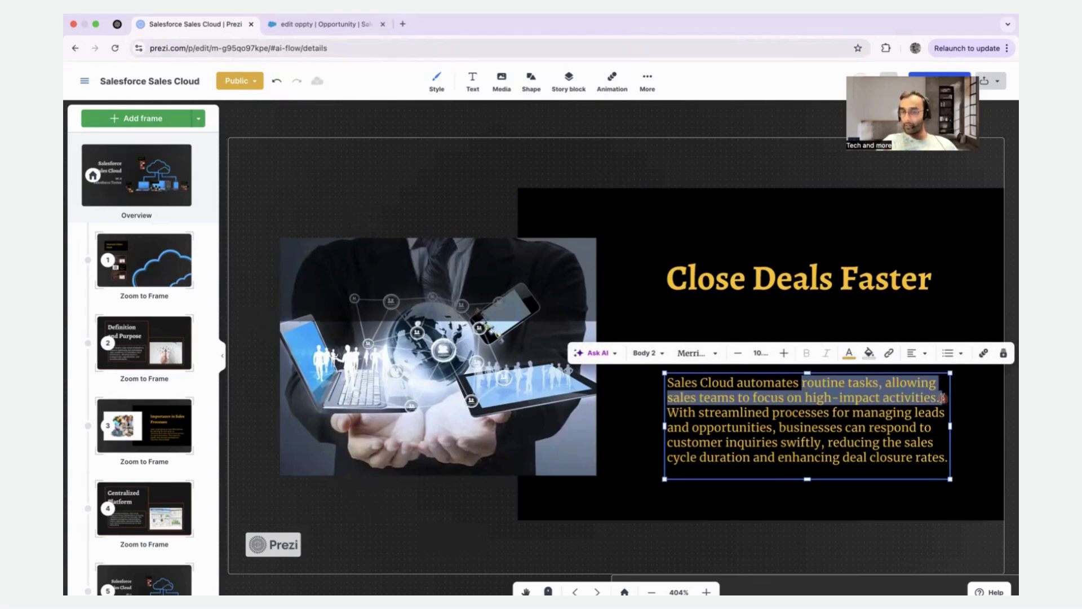
{"action": "left_click", "coordinate": [668, 412]}
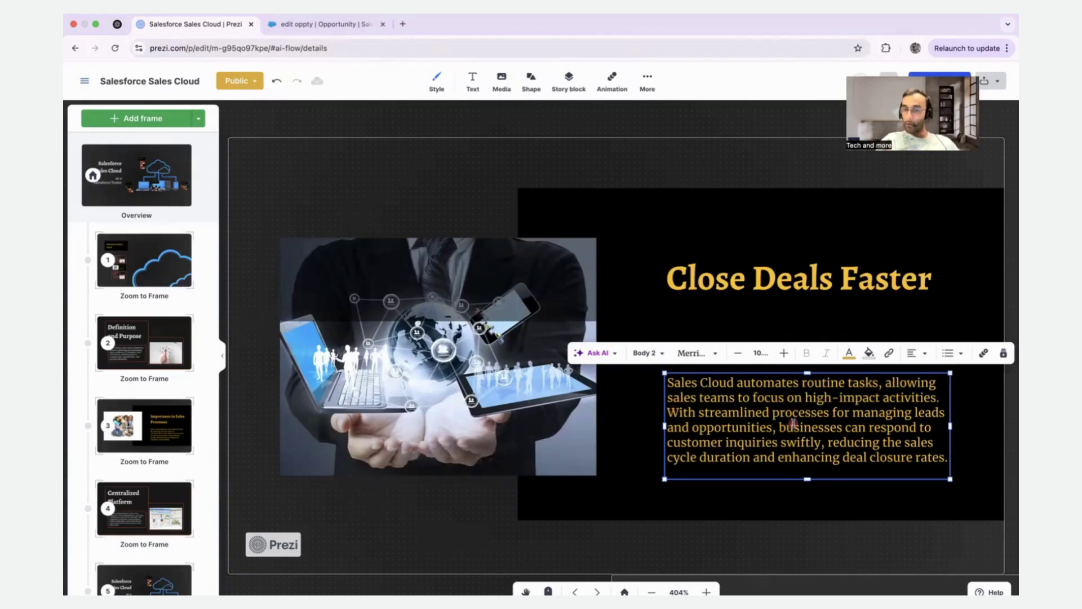
{"action": "left_click", "coordinate": [933, 442], "text": "shift"}
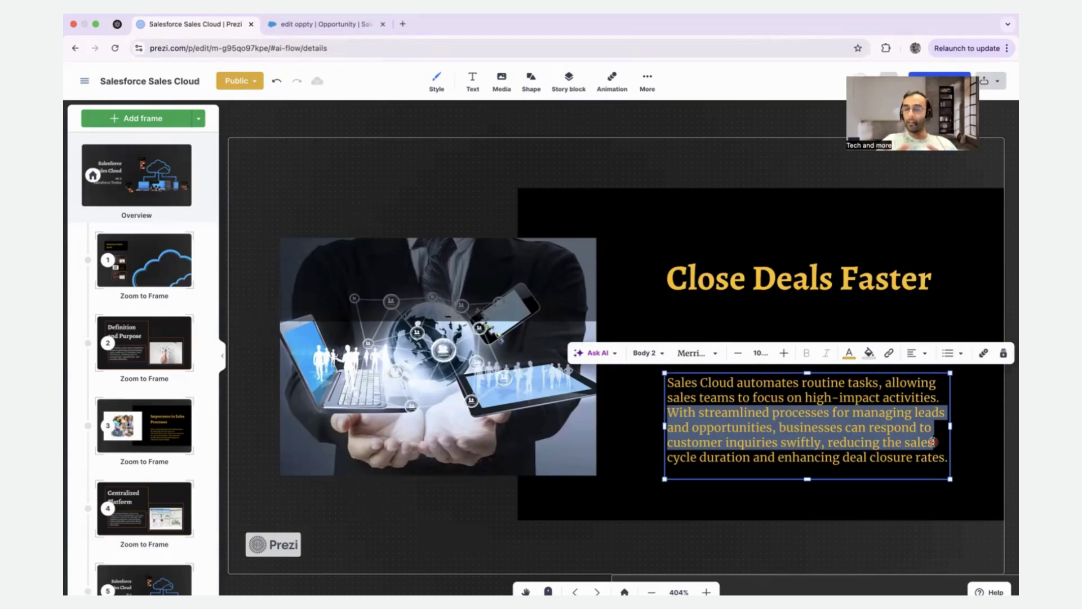
{"action": "left_click", "coordinate": [615, 163]}
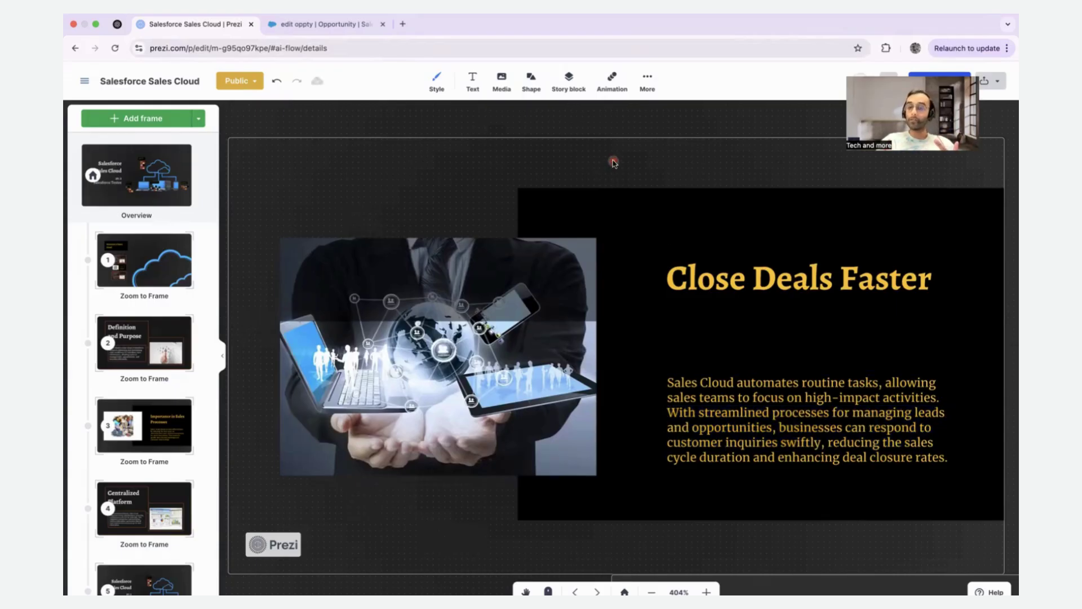
Advance to Predict Future Sales, highlight its forecasting paragraph, and deselect it.
{"action": "key", "text": "Right"}
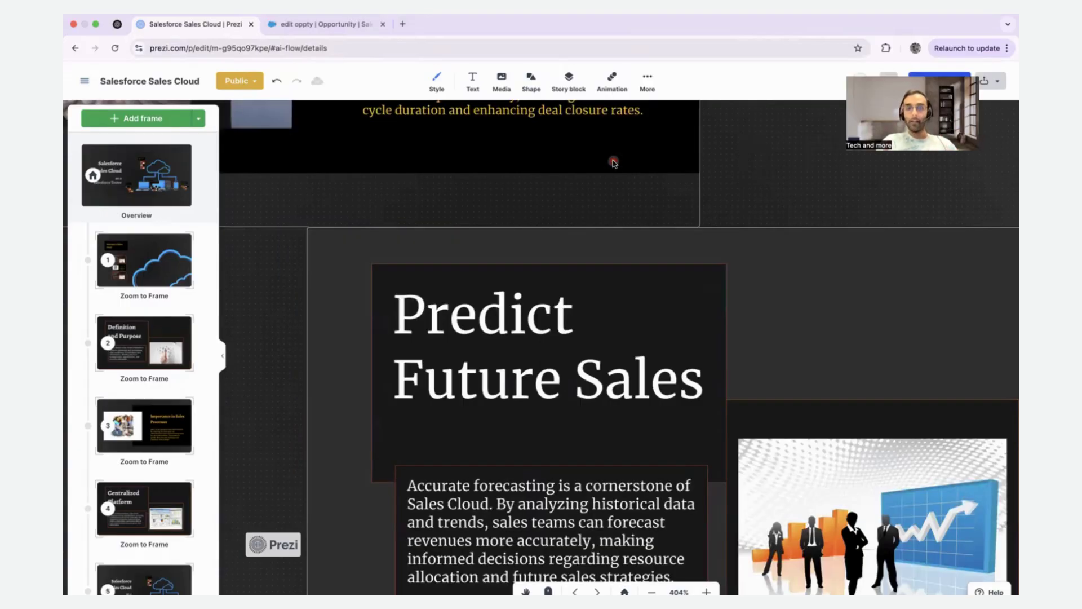
{"action": "left_click", "coordinate": [345, 401]}
{"action": "double_click", "coordinate": [365, 397]}
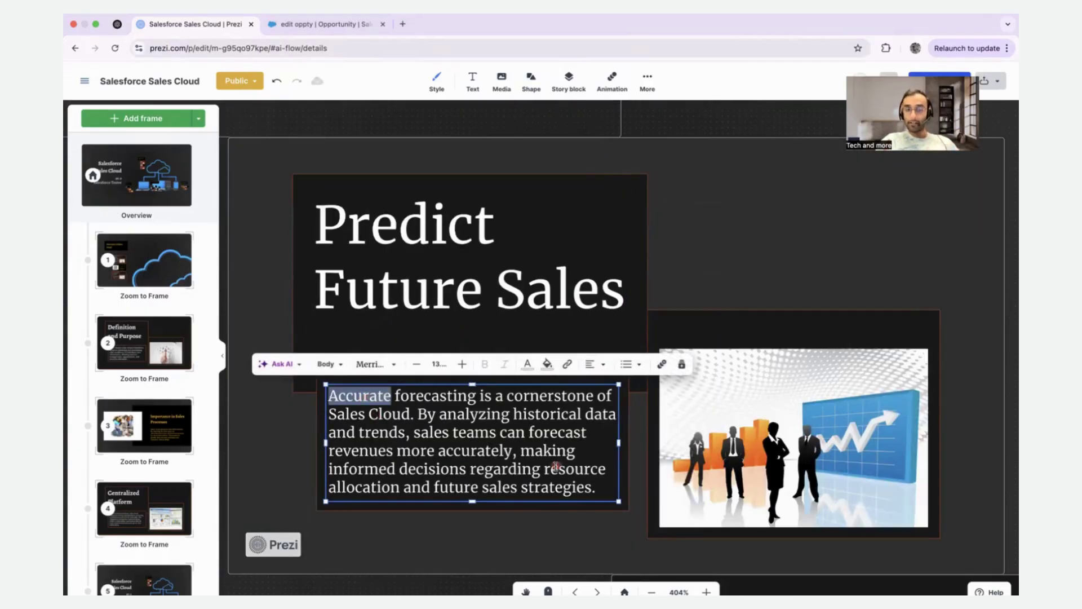
{"action": "left_click", "coordinate": [597, 486], "text": "shift"}
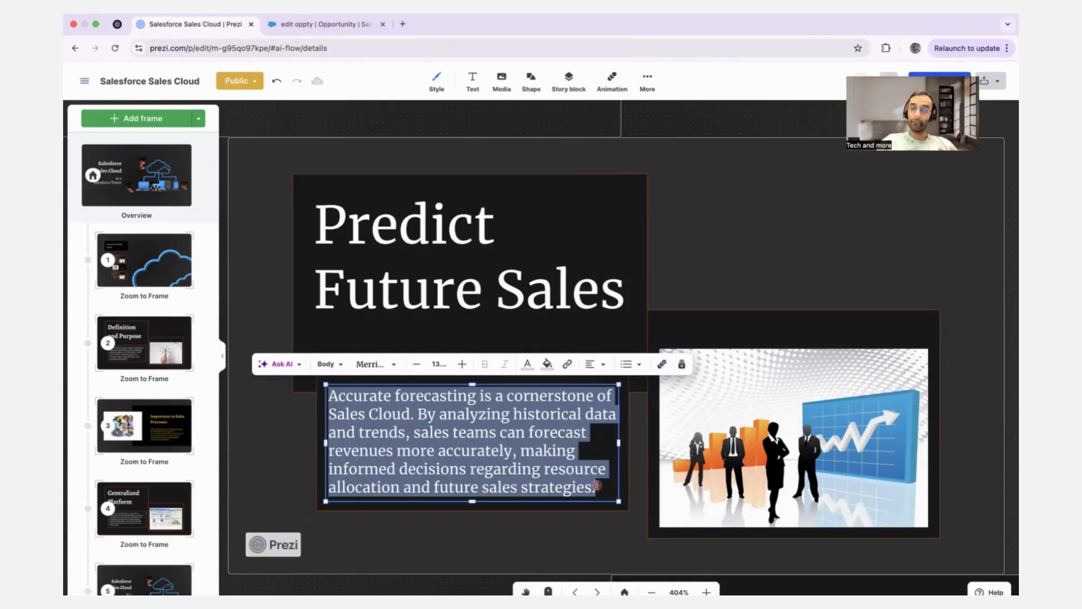
{"action": "left_click", "coordinate": [747, 287]}
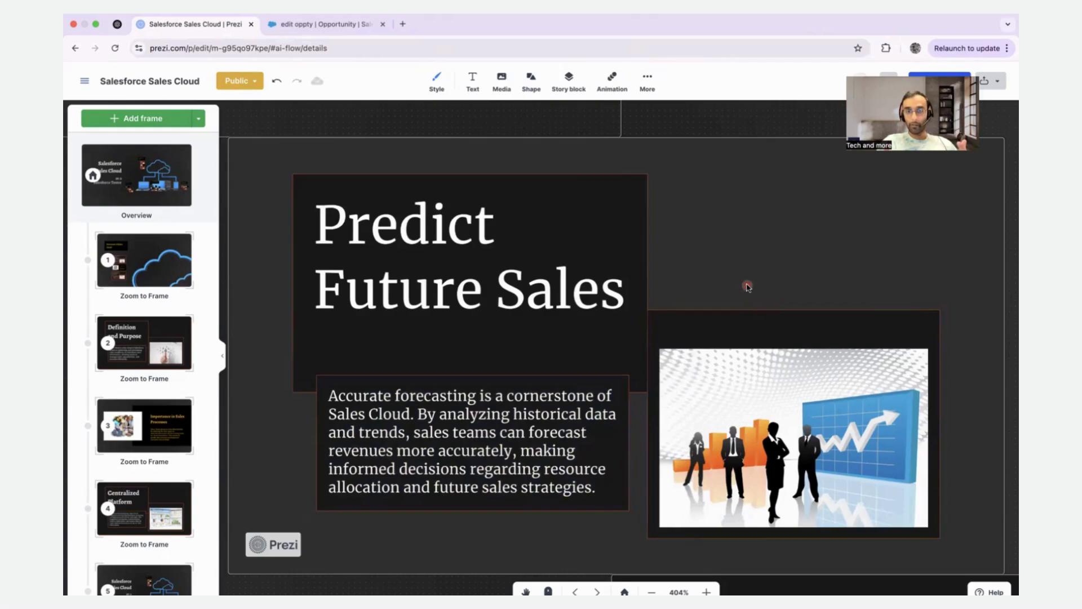
Advance to Scale Easily, highlight its body paragraph, and deselect it.
{"action": "key", "text": "Right"}
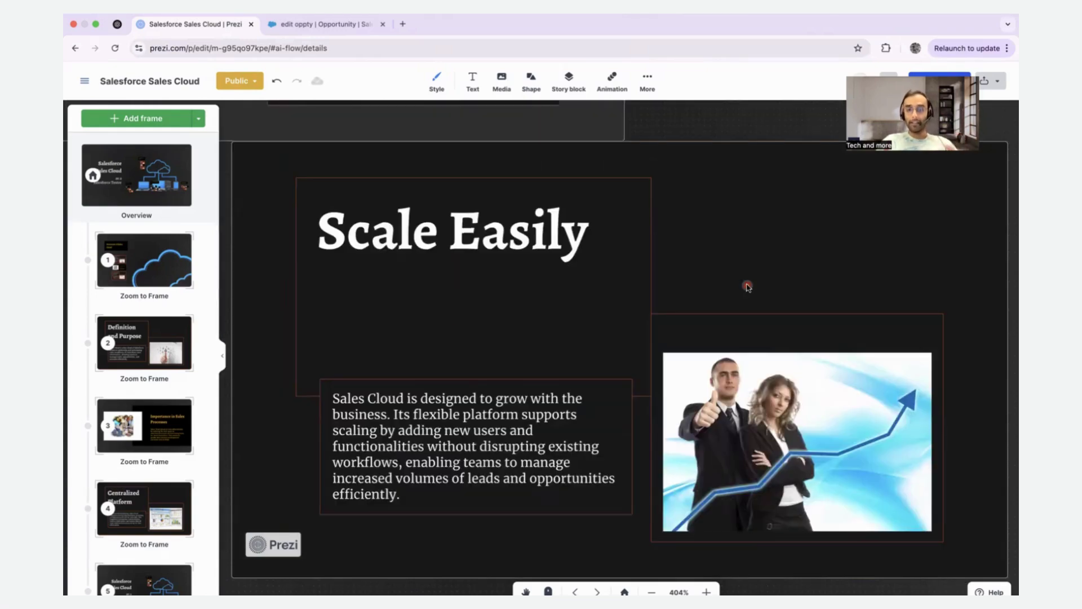
{"action": "left_click", "coordinate": [409, 395]}
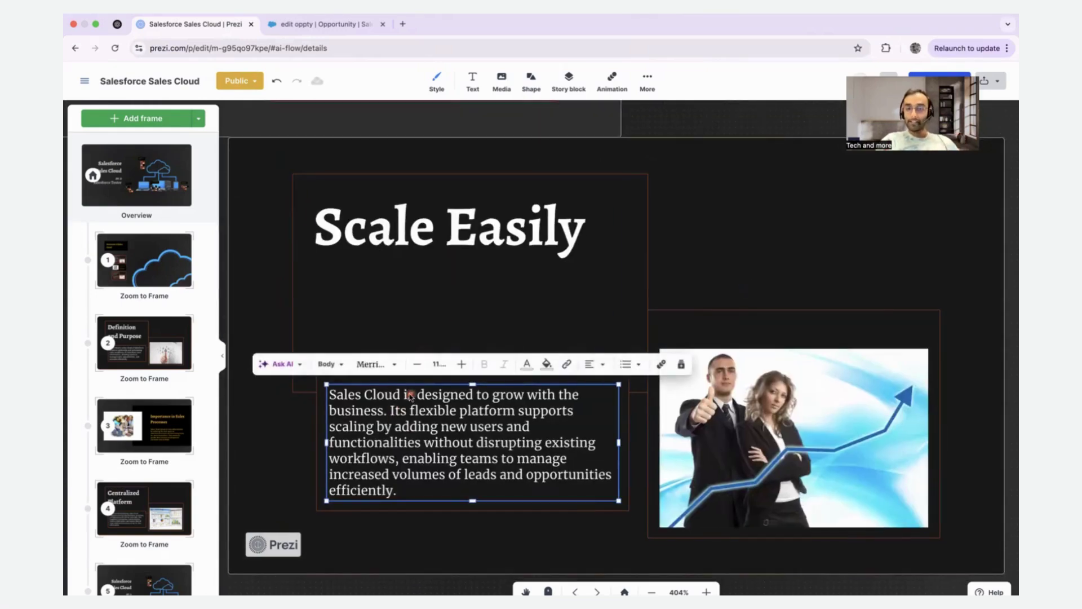
{"action": "left_click", "coordinate": [413, 489], "text": "shift"}
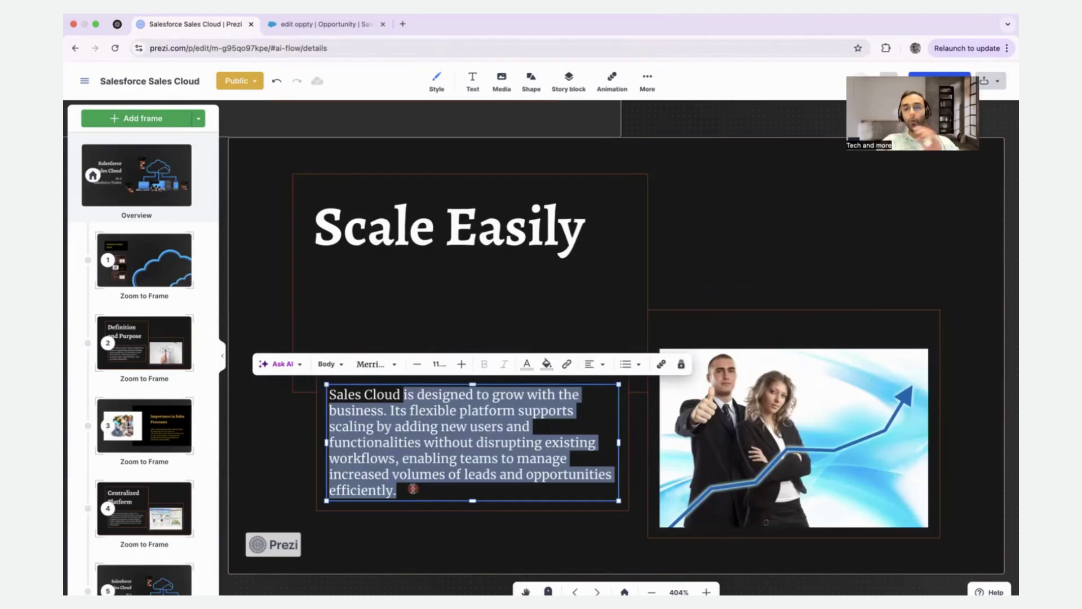
{"action": "left_click", "coordinate": [685, 221]}
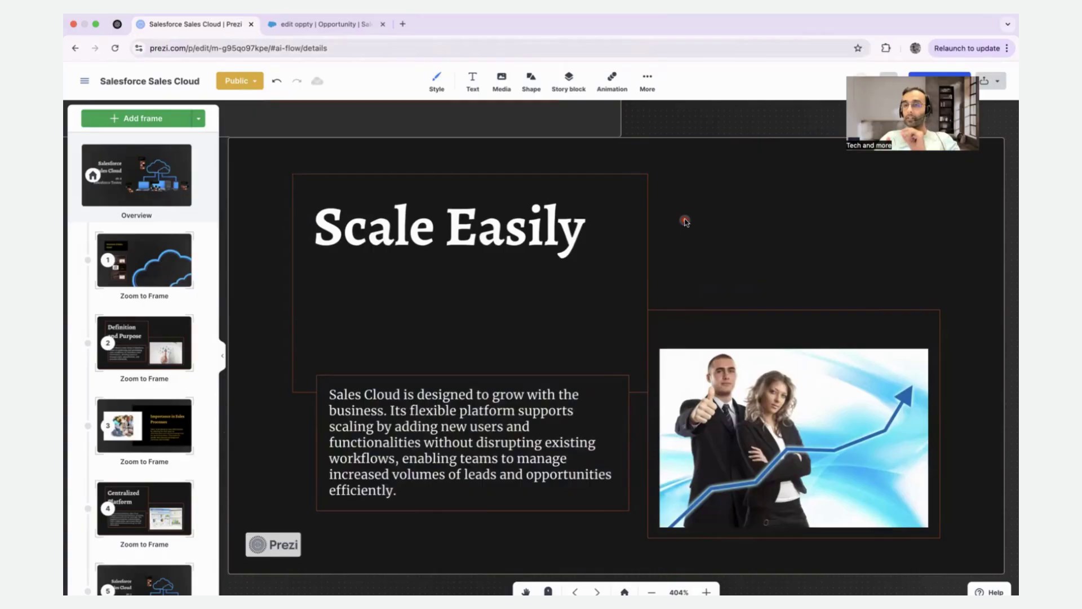
Zoom out to the whole presentation overview, then into the Key Features of Sales Cloud grid.
{"action": "left_click", "coordinate": [684, 221]}
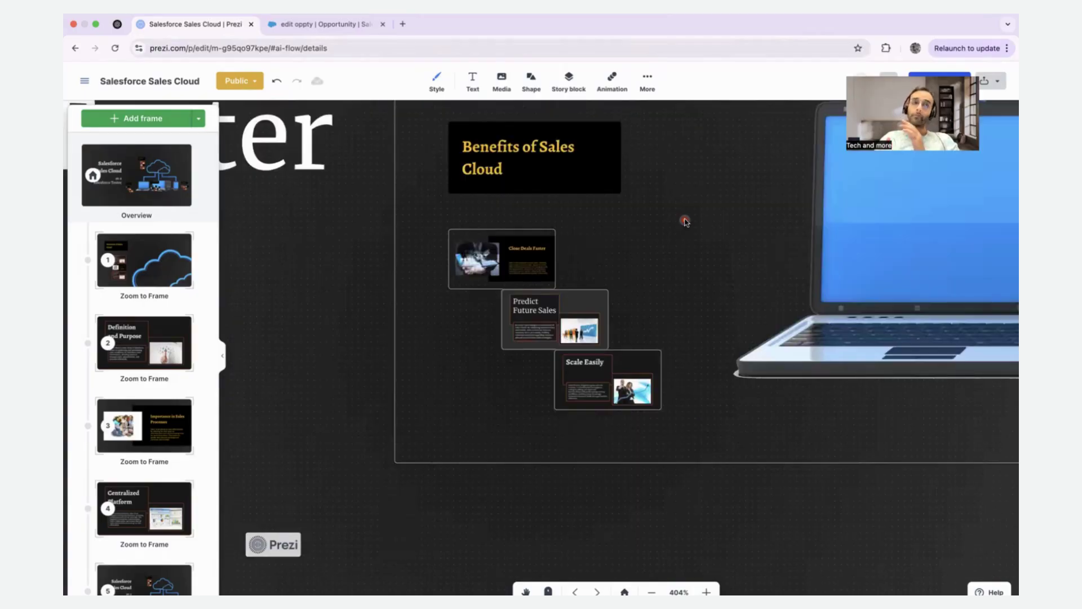
{"action": "left_click", "coordinate": [685, 221]}
{"action": "left_click", "coordinate": [685, 221]}
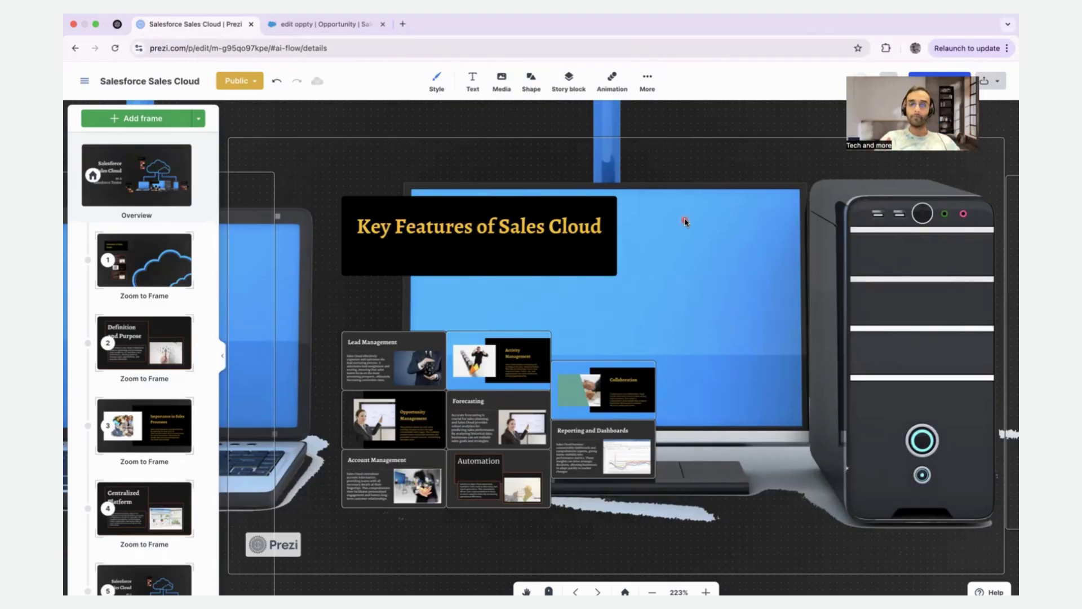
Zoom into the Lead Management frame and select its whole body paragraph.
{"action": "key", "text": "Right"}
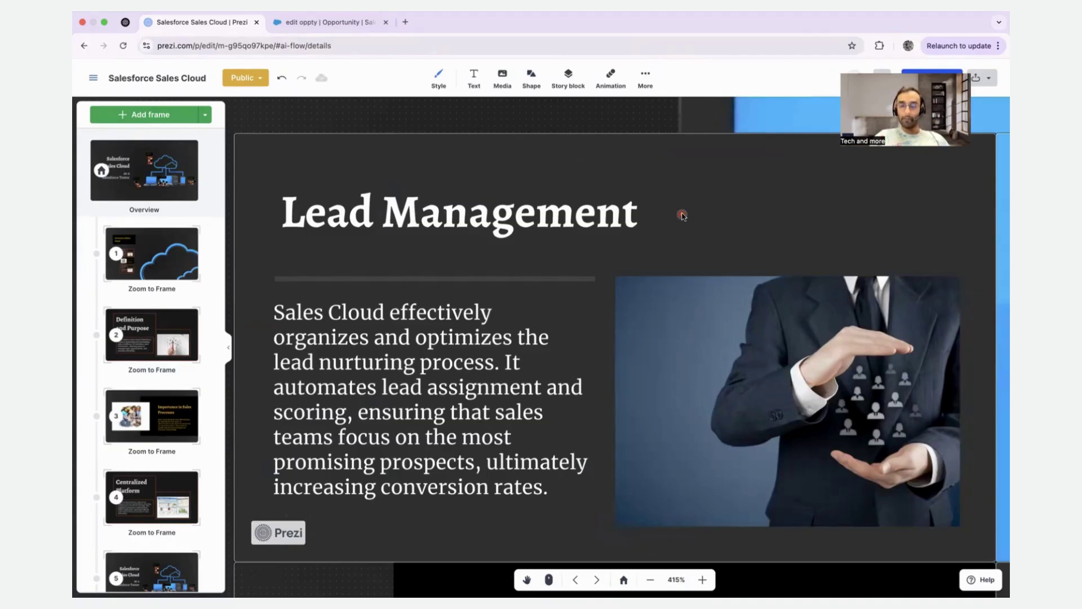
{"action": "left_click", "coordinate": [382, 322]}
{"action": "double_click", "coordinate": [382, 322]}
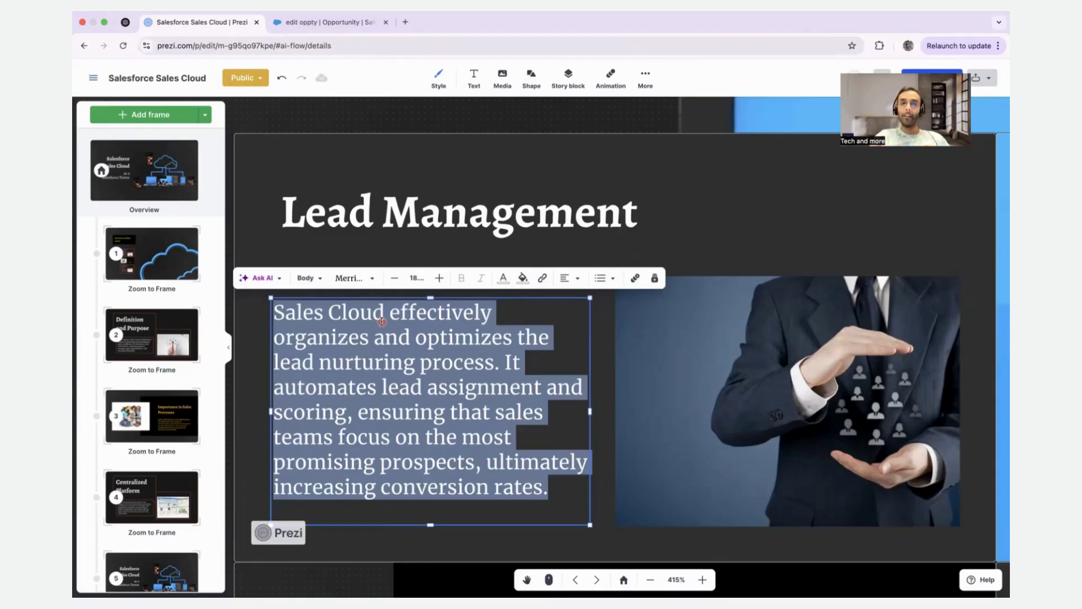
In Salesforce, open the first lead from the All Open Leads list view.
{"action": "left_click", "coordinate": [307, 22]}
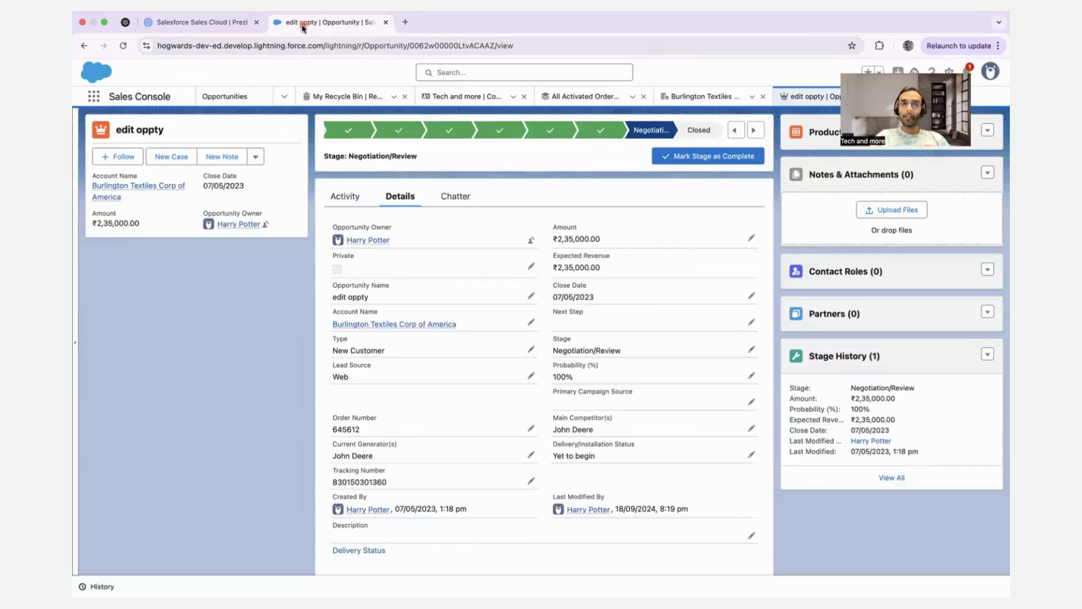
{"action": "left_click", "coordinate": [286, 97]}
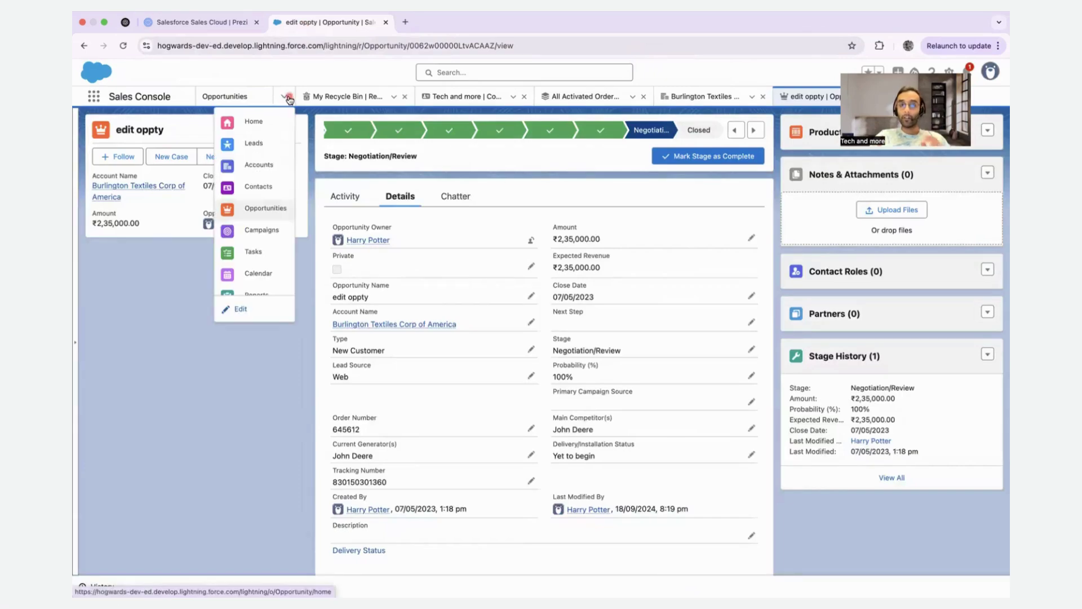
{"action": "left_click", "coordinate": [275, 140]}
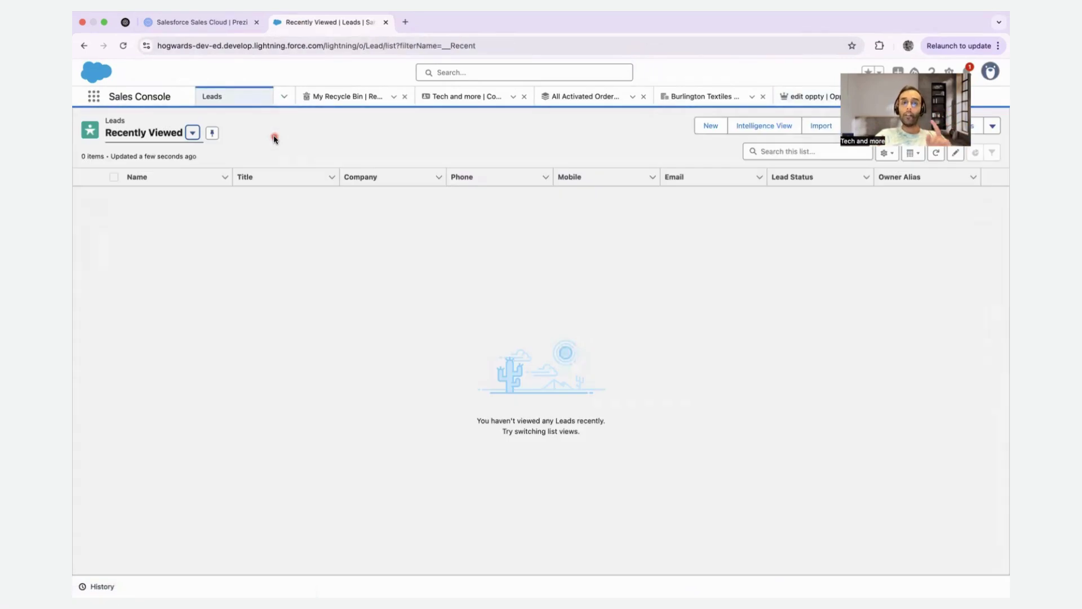
{"action": "left_click", "coordinate": [192, 133]}
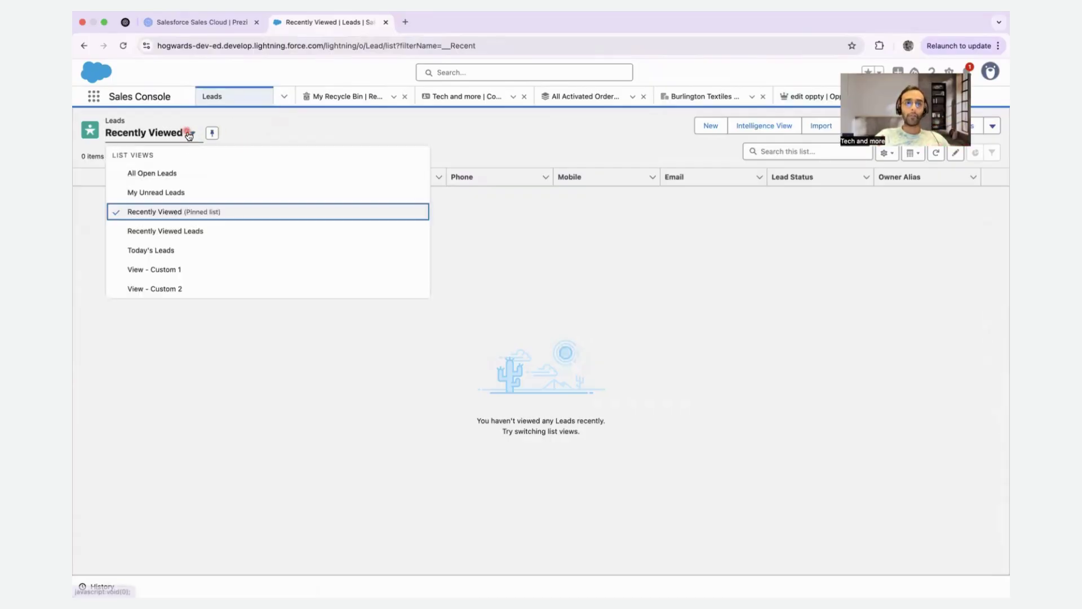
{"action": "left_click", "coordinate": [182, 175]}
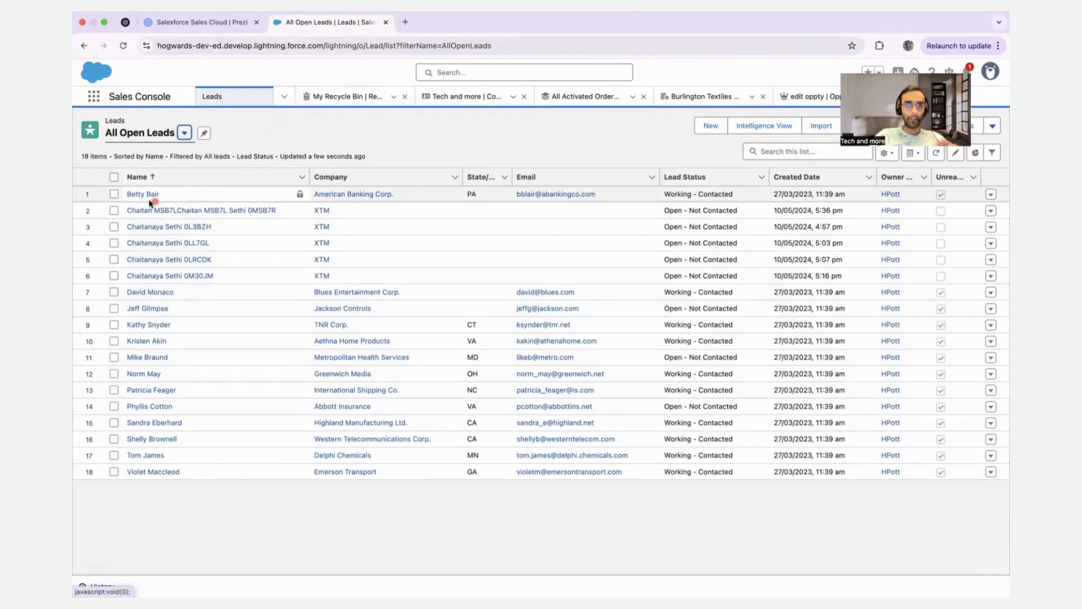
{"action": "left_click", "coordinate": [148, 194]}
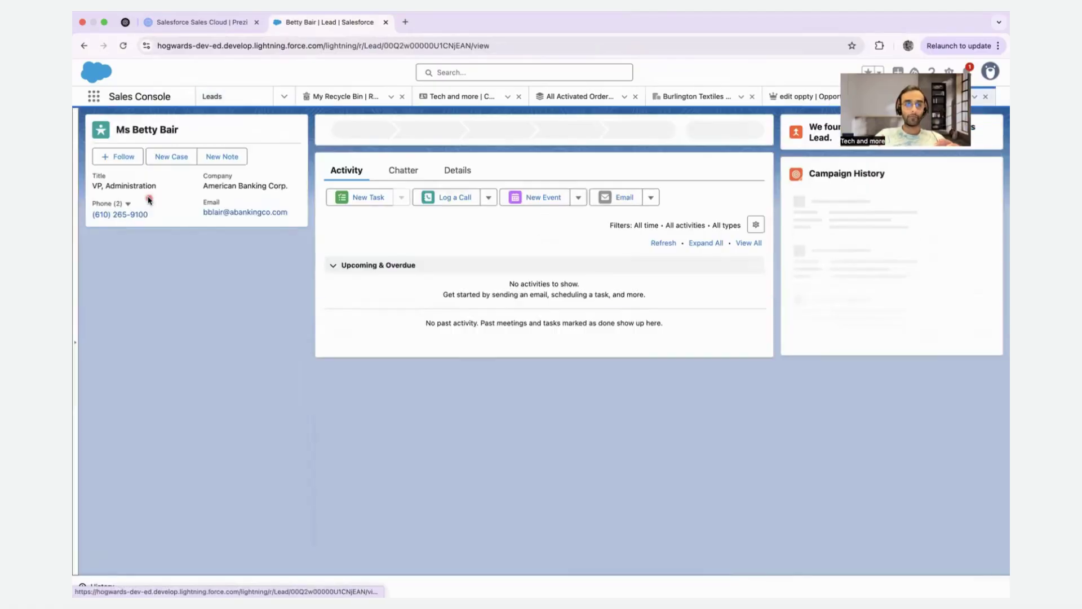
Review the lead's Details, starting an inline edit and cancelling it without saving.
{"action": "left_click", "coordinate": [458, 198]}
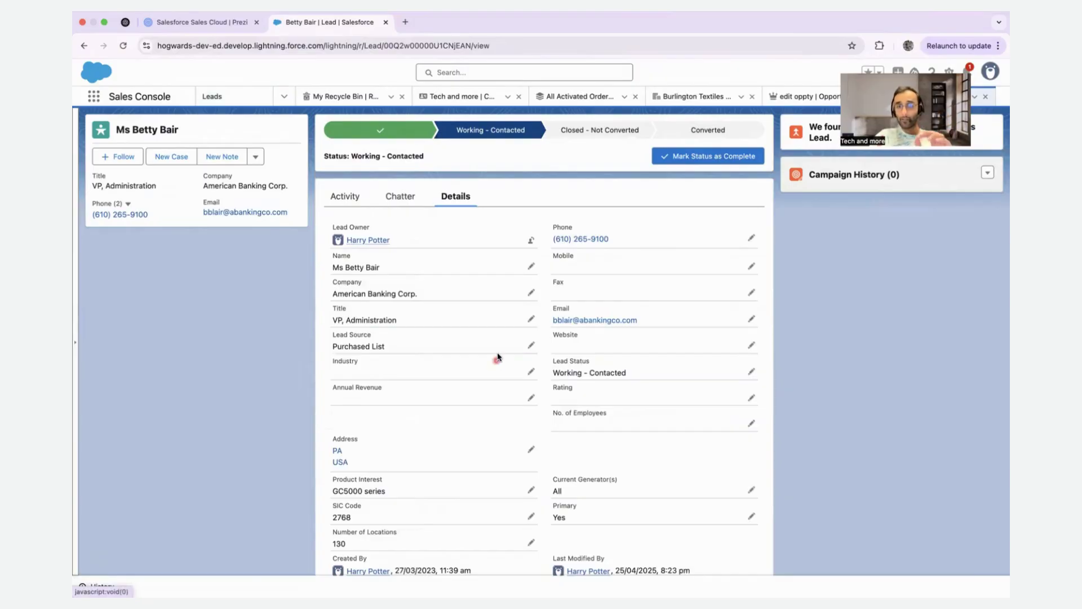
{"action": "scroll", "coordinate": [496, 363], "scroll_direction": "down", "scroll_amount": 2}
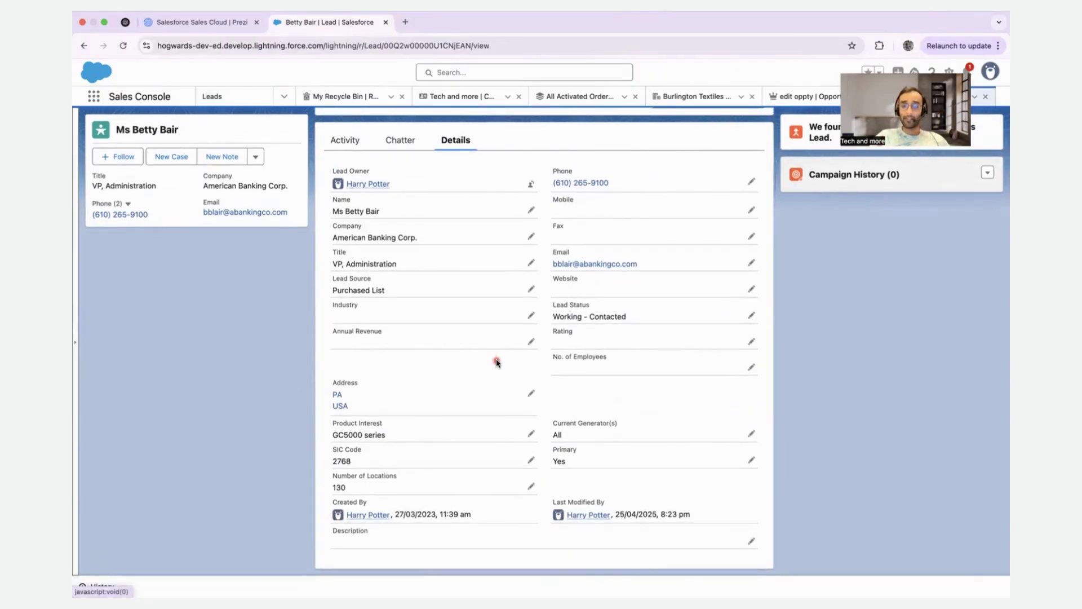
{"action": "scroll", "coordinate": [496, 362], "scroll_direction": "up", "scroll_amount": 2}
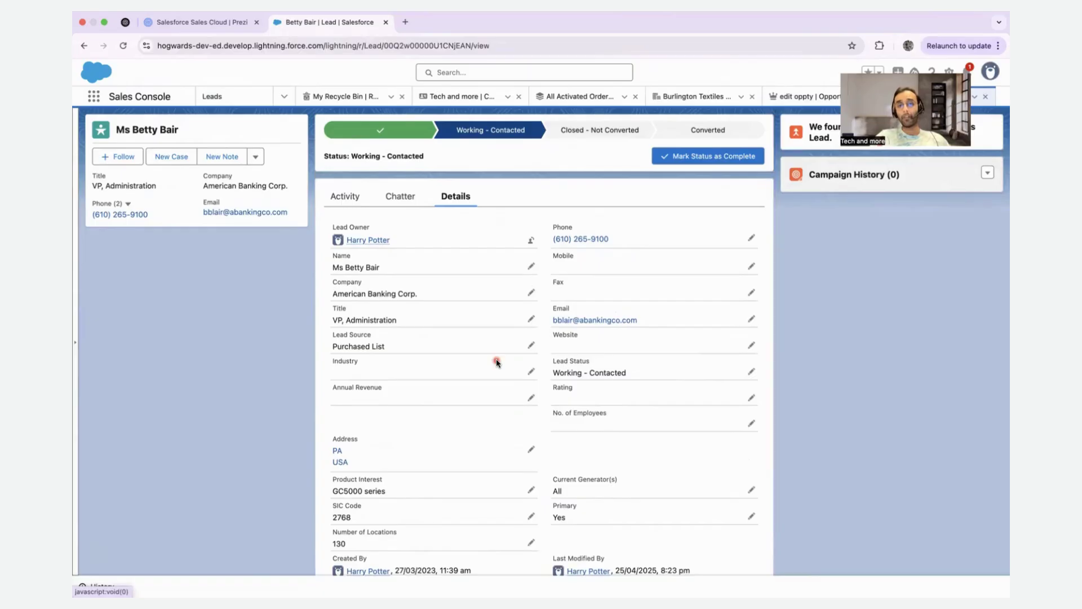
{"action": "double_click", "coordinate": [342, 258]}
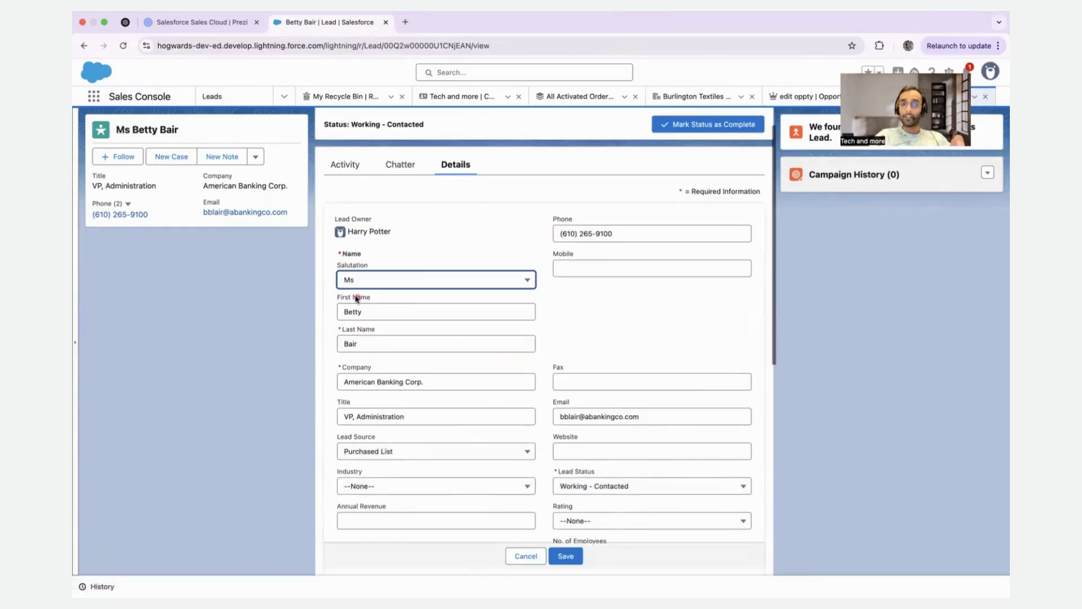
{"action": "left_click", "coordinate": [524, 556]}
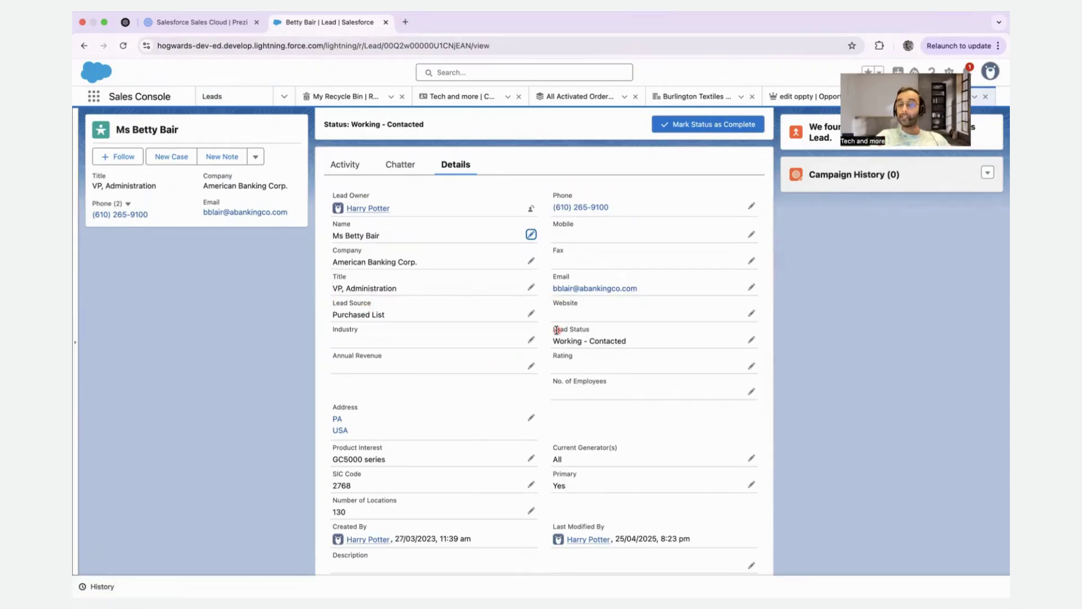
{"action": "scroll", "coordinate": [519, 388], "scroll_direction": "down", "scroll_amount": 1}
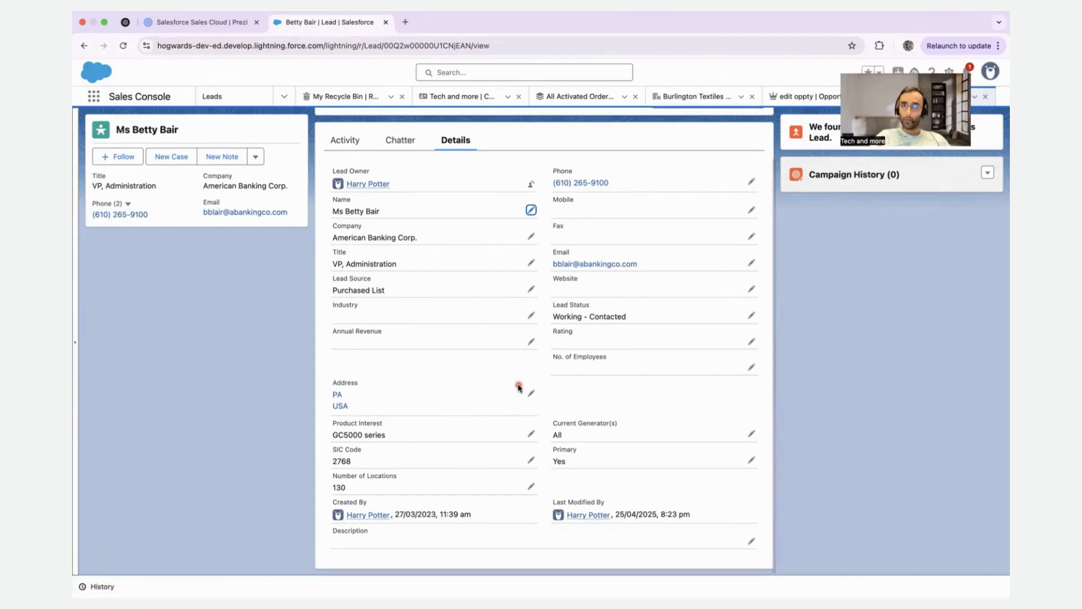
{"action": "scroll", "coordinate": [519, 388], "scroll_direction": "up", "scroll_amount": 2}
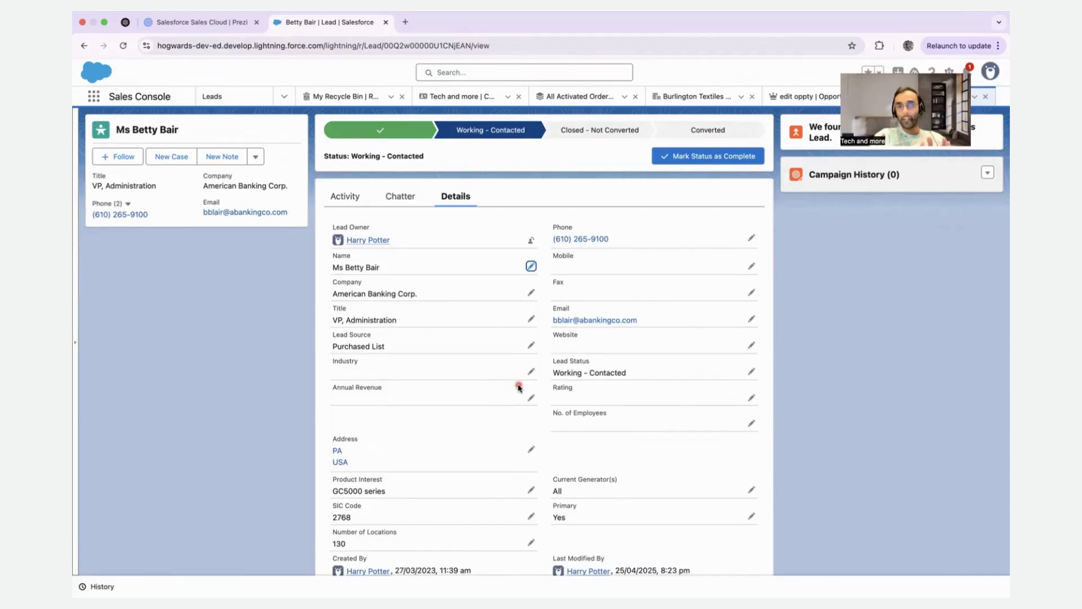
Return to Prezi and move to the Opportunity Management frame on real-time sales-stage tracking.
{"action": "left_click", "coordinate": [207, 22]}
{"action": "left_click", "coordinate": [417, 147]}
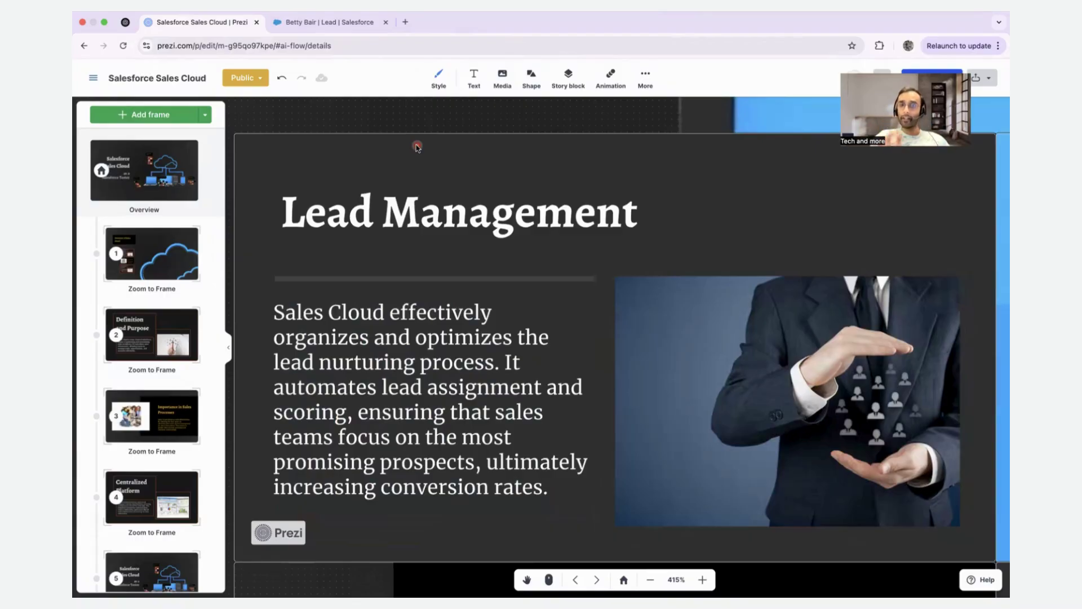
{"action": "scroll", "coordinate": [417, 147], "scroll_direction": "down", "scroll_amount": 5}
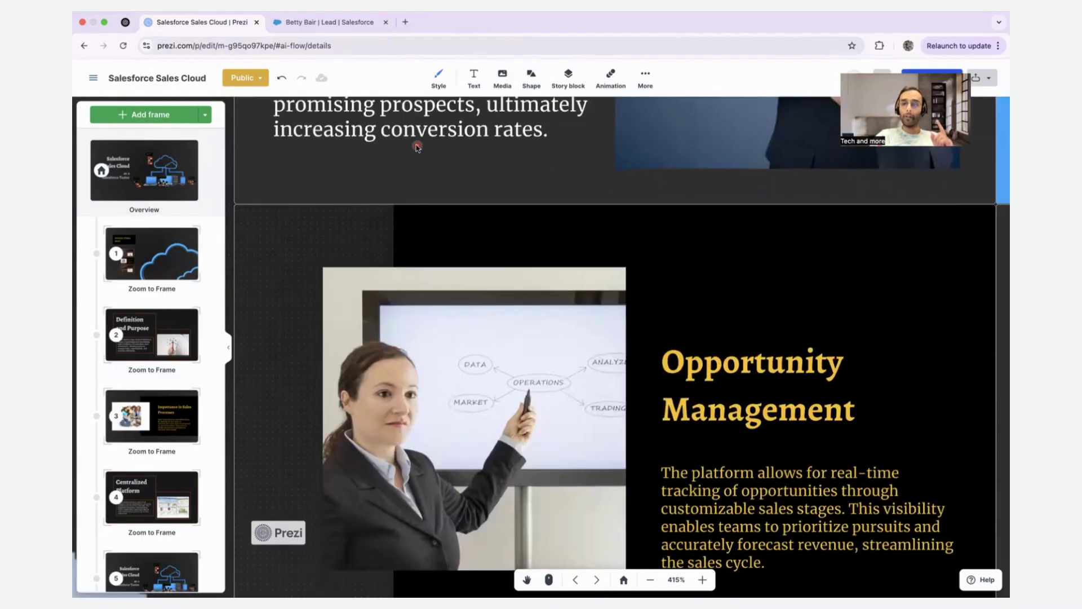
{"action": "scroll", "coordinate": [417, 147], "scroll_direction": "down", "scroll_amount": 3}
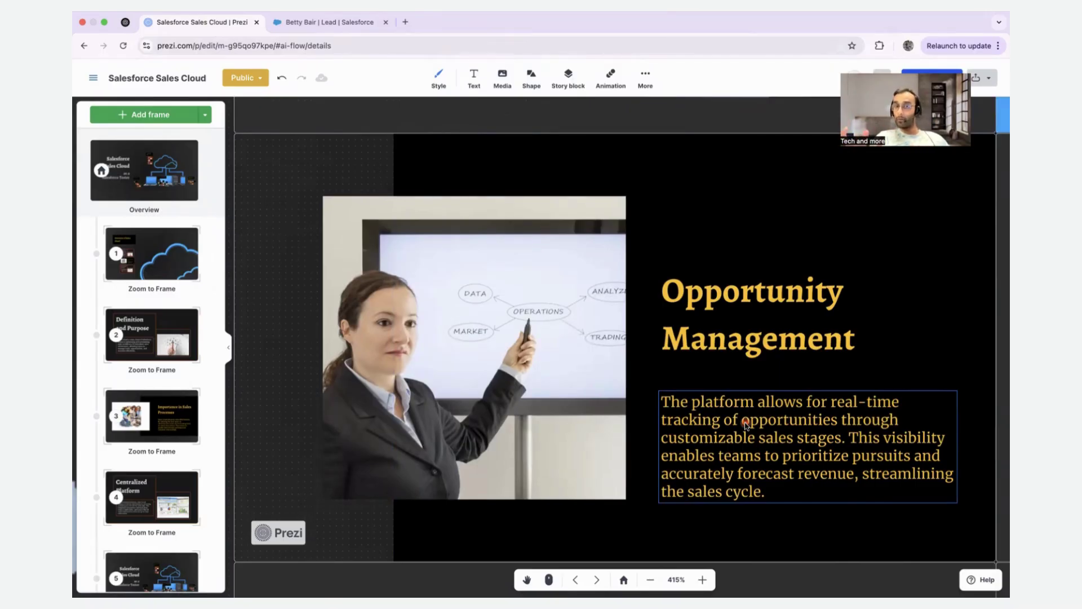
Open the tam- opportunity's Details showing Prospecting stage, 10% probability and 30/06/2025 close date.
{"action": "left_click", "coordinate": [363, 22]}
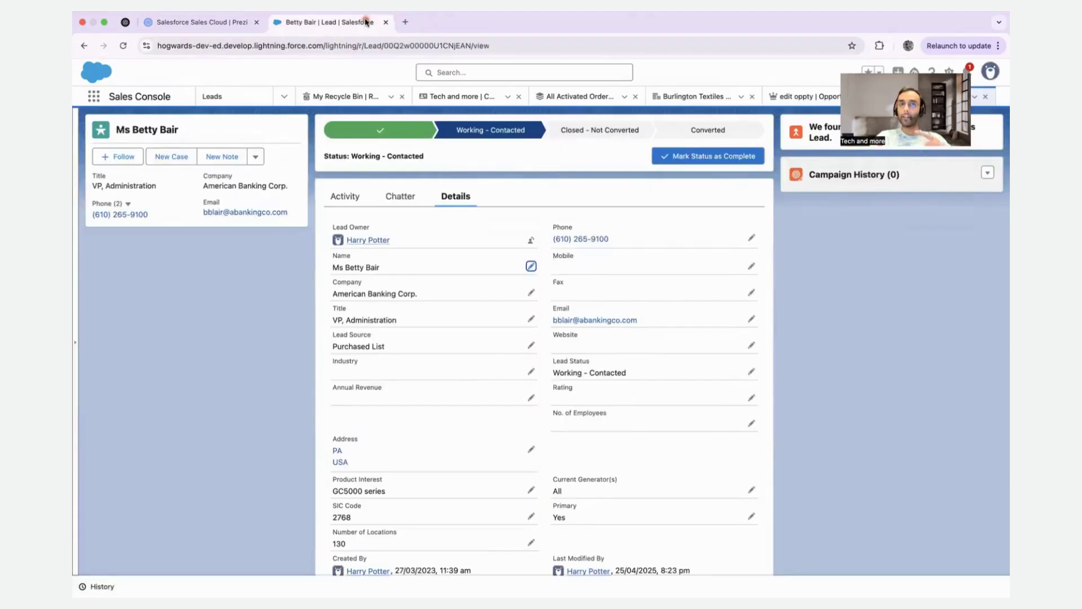
{"action": "left_click", "coordinate": [284, 97]}
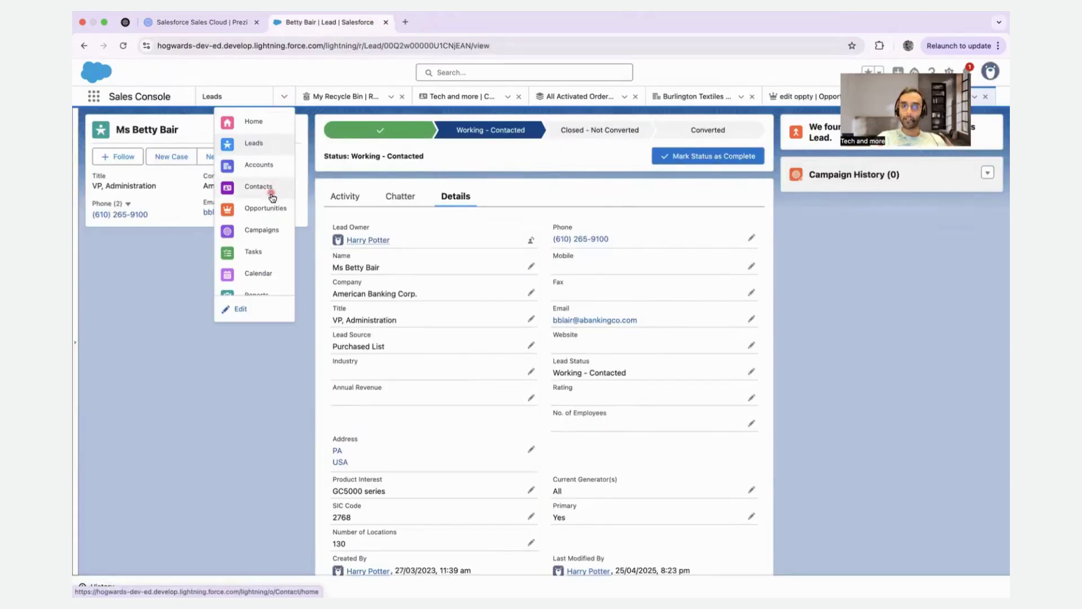
{"action": "left_click", "coordinate": [268, 212]}
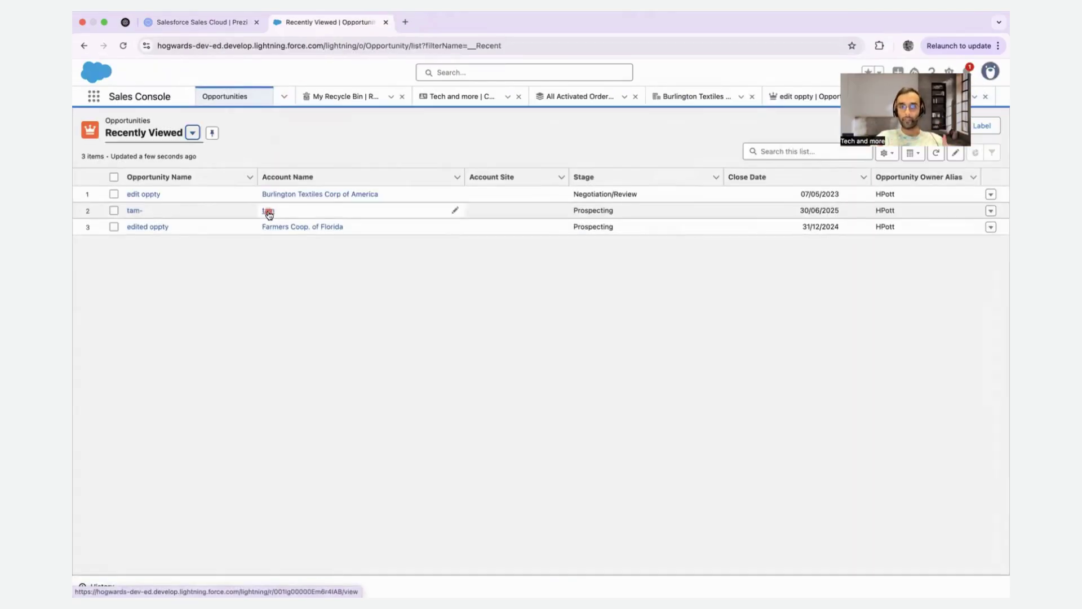
{"action": "left_click", "coordinate": [133, 211]}
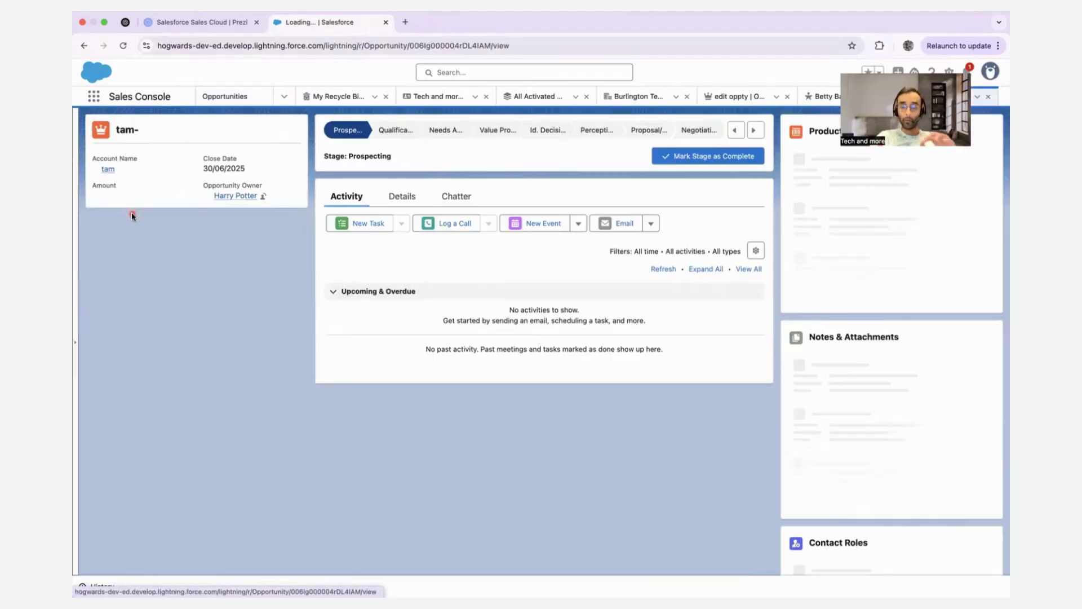
{"action": "left_click", "coordinate": [401, 197]}
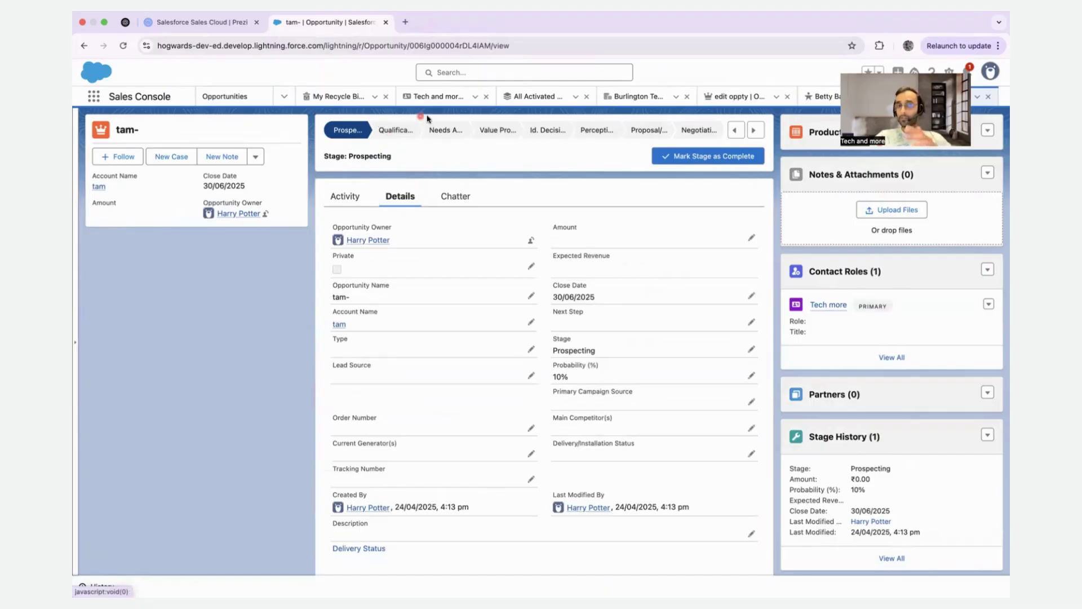
{"action": "scroll", "coordinate": [547, 377], "scroll_direction": "down", "scroll_amount": 1}
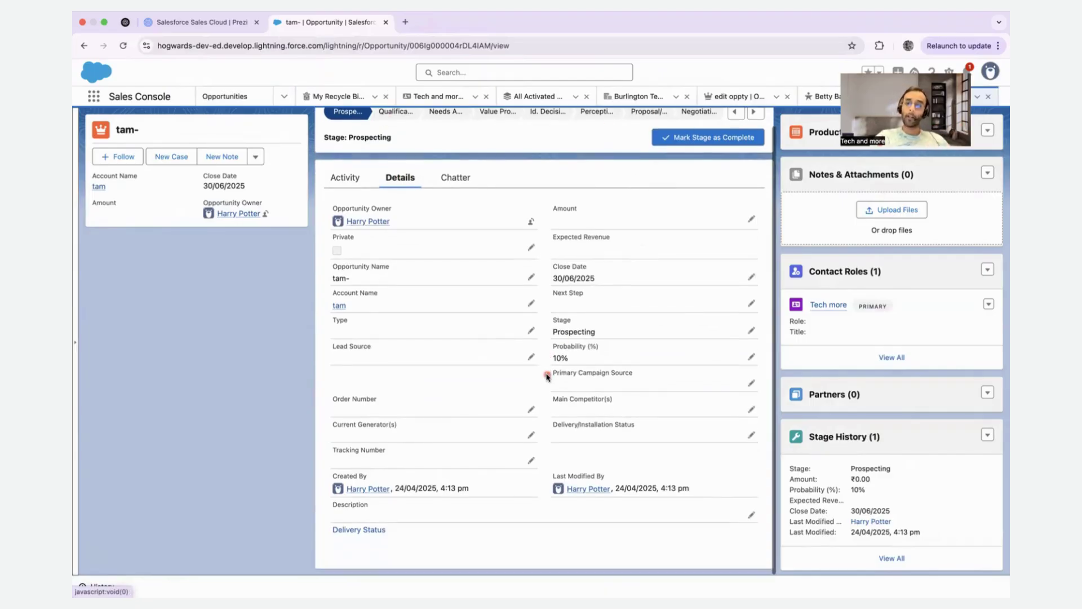
{"action": "scroll", "coordinate": [546, 376], "scroll_direction": "up", "scroll_amount": 1}
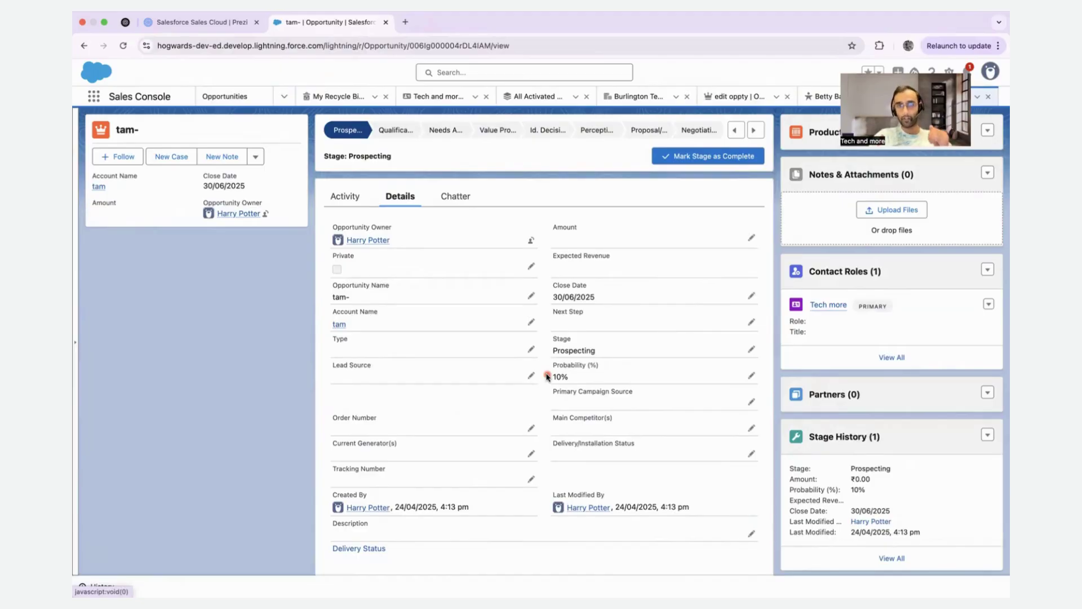
Glance at the Prezi deck, then return to the tam- opportunity record.
{"action": "left_click", "coordinate": [199, 22]}
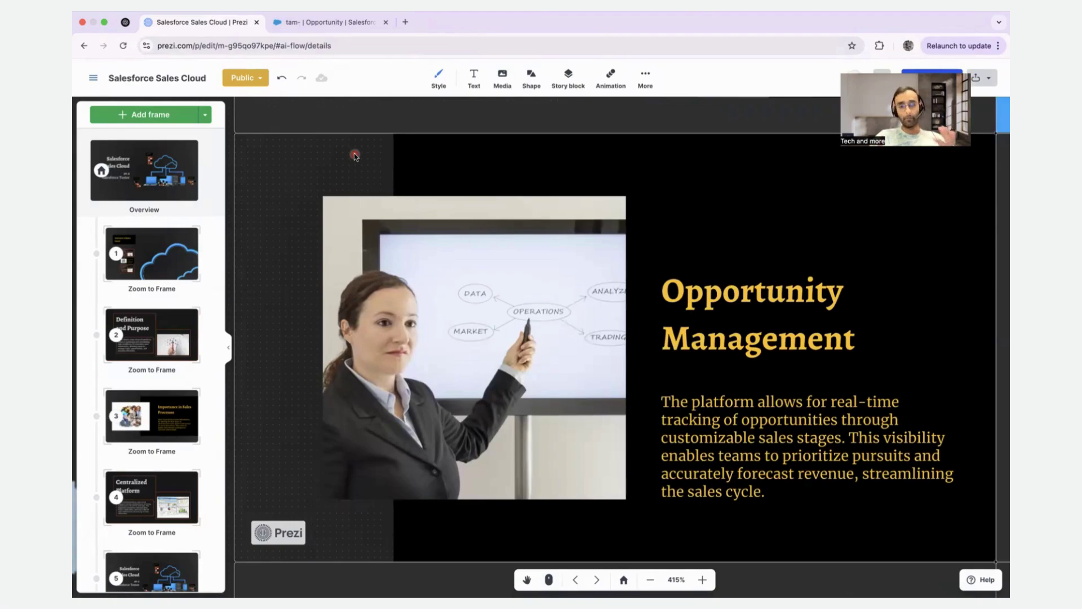
{"action": "scroll", "coordinate": [354, 154], "scroll_direction": "down", "scroll_amount": 10}
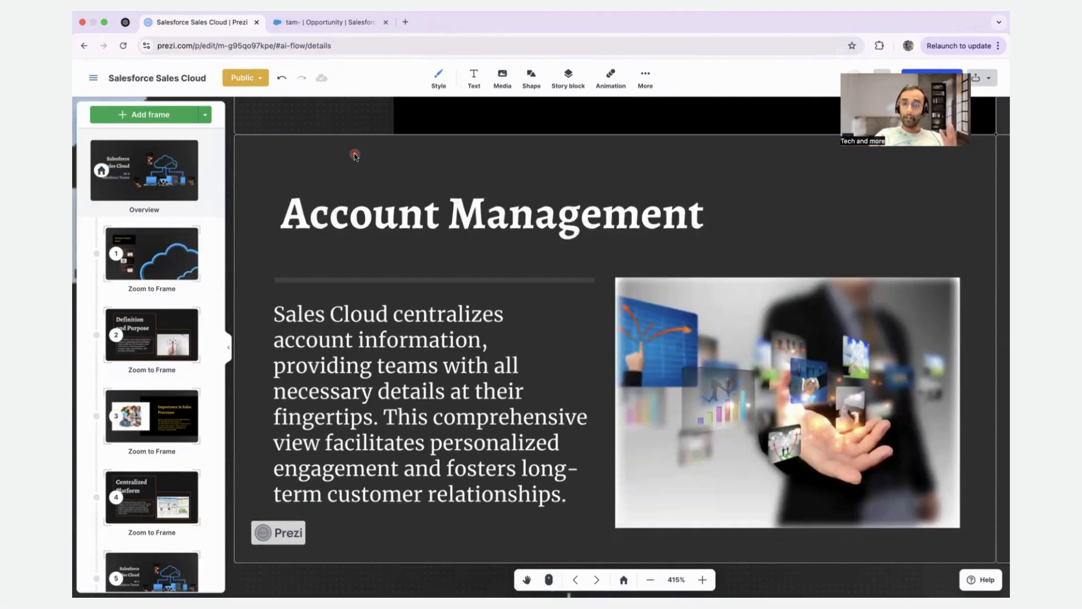
{"action": "left_click", "coordinate": [320, 22]}
Open the Farmers Coop. of Florida account's Details: Agriculture industry, Hot rating, Silver type.
{"action": "left_click", "coordinate": [284, 96]}
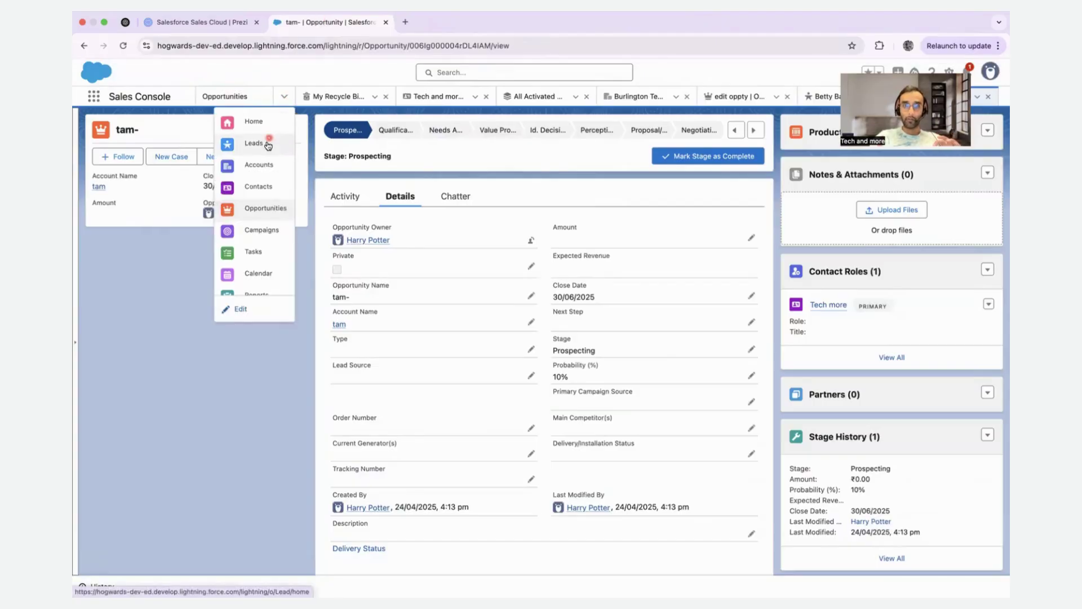
{"action": "left_click", "coordinate": [266, 167]}
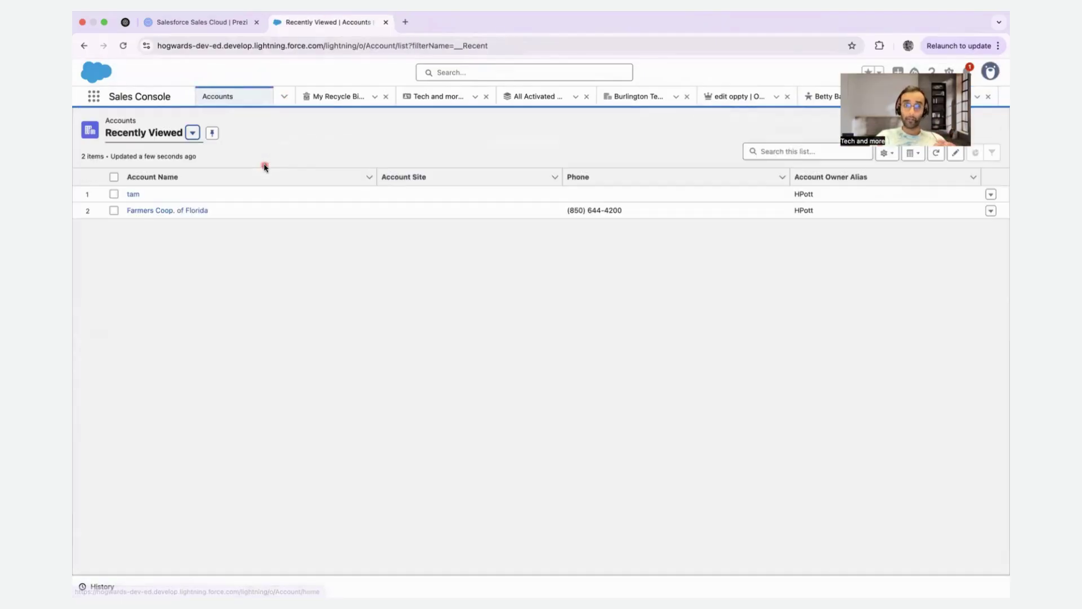
{"action": "left_click", "coordinate": [162, 210]}
{"action": "left_click", "coordinate": [461, 133]}
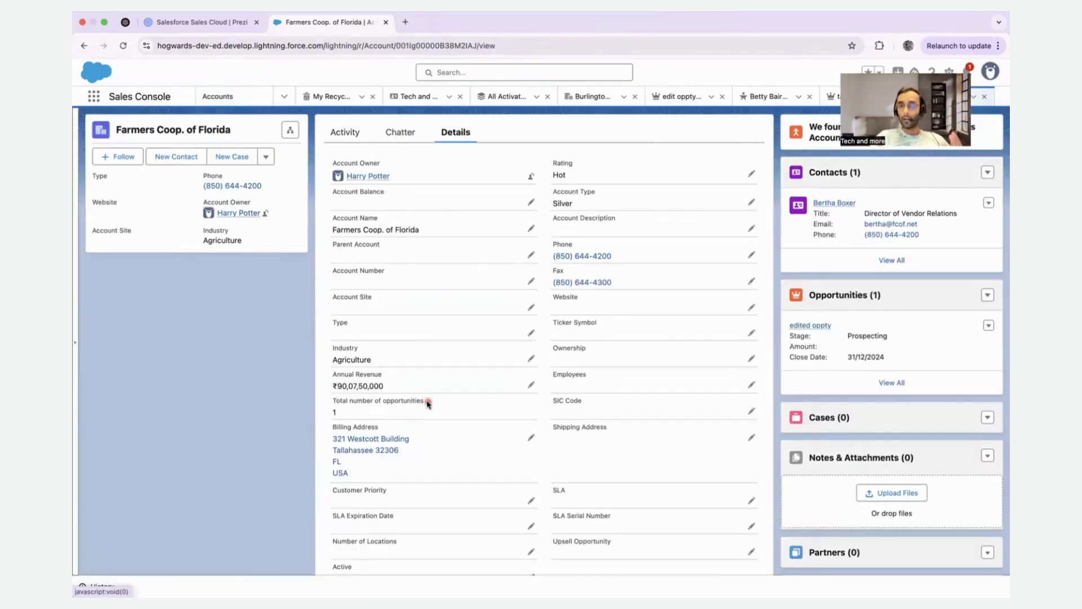
{"action": "scroll", "coordinate": [428, 404], "scroll_direction": "down", "scroll_amount": 3}
{"action": "scroll", "coordinate": [428, 404], "scroll_direction": "up", "scroll_amount": 3}
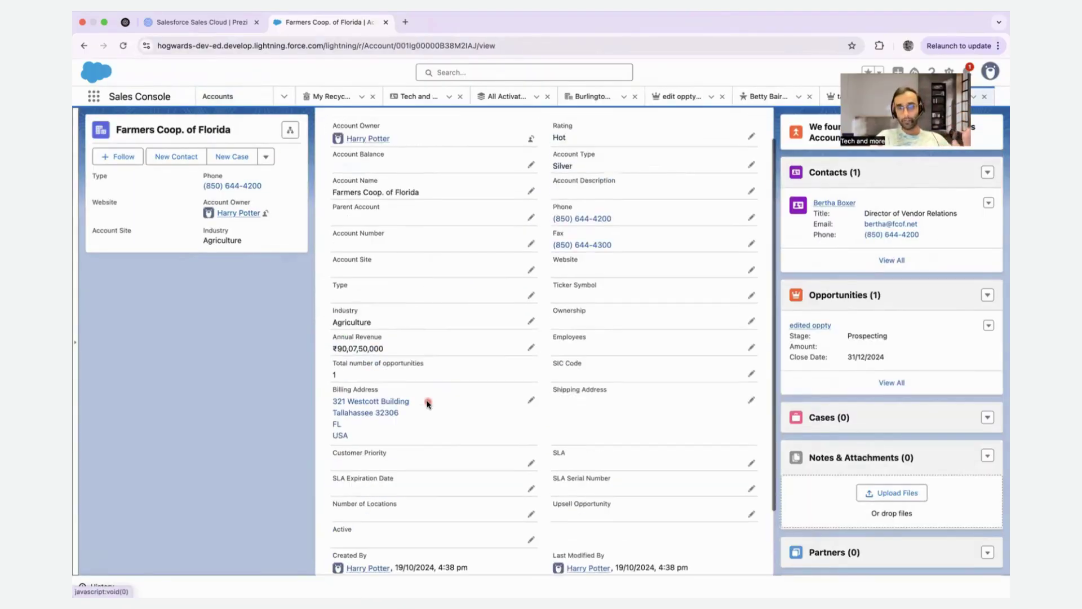
Back in Prezi, highlight the whole Account Management body paragraph.
{"action": "left_click", "coordinate": [208, 22]}
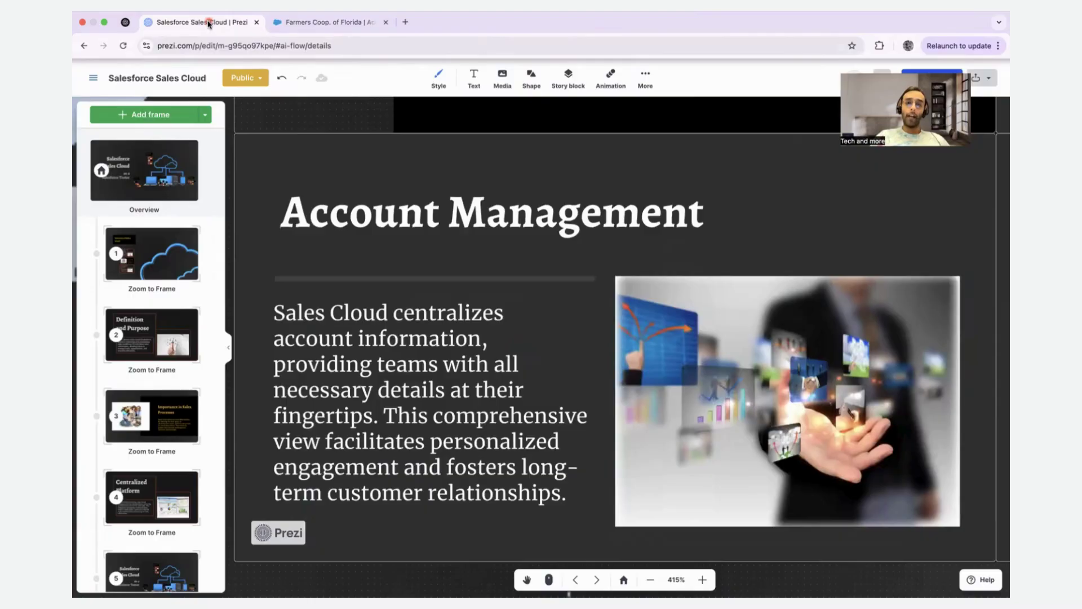
{"action": "left_click", "coordinate": [314, 317]}
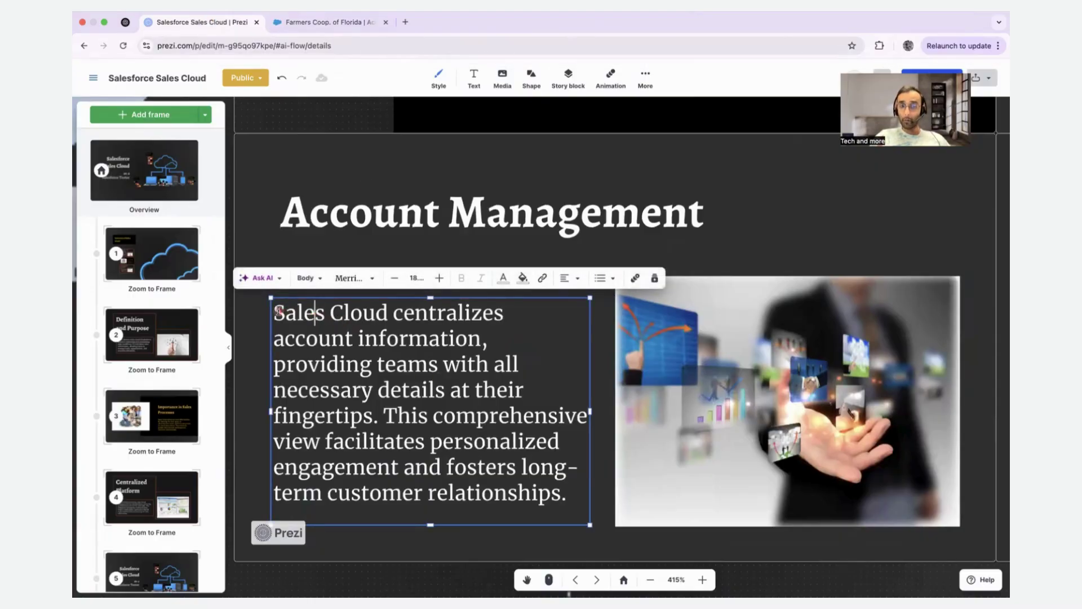
{"action": "left_click", "coordinate": [572, 491], "text": "shift"}
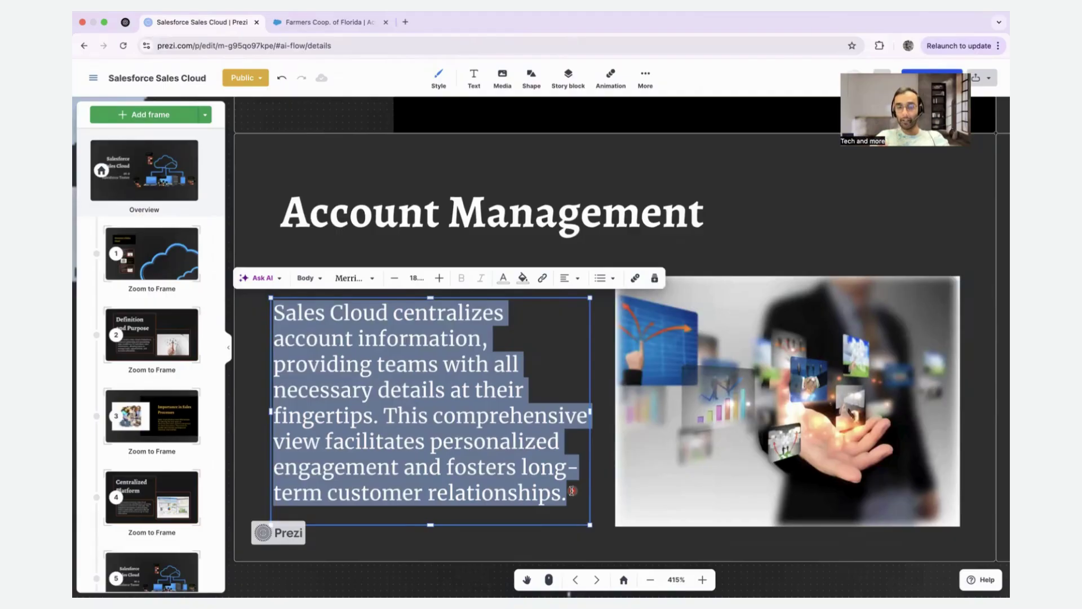
Show the Farmers Coop. of Florida account's Activity timeline and then its Chatter feed.
{"action": "left_click", "coordinate": [362, 27]}
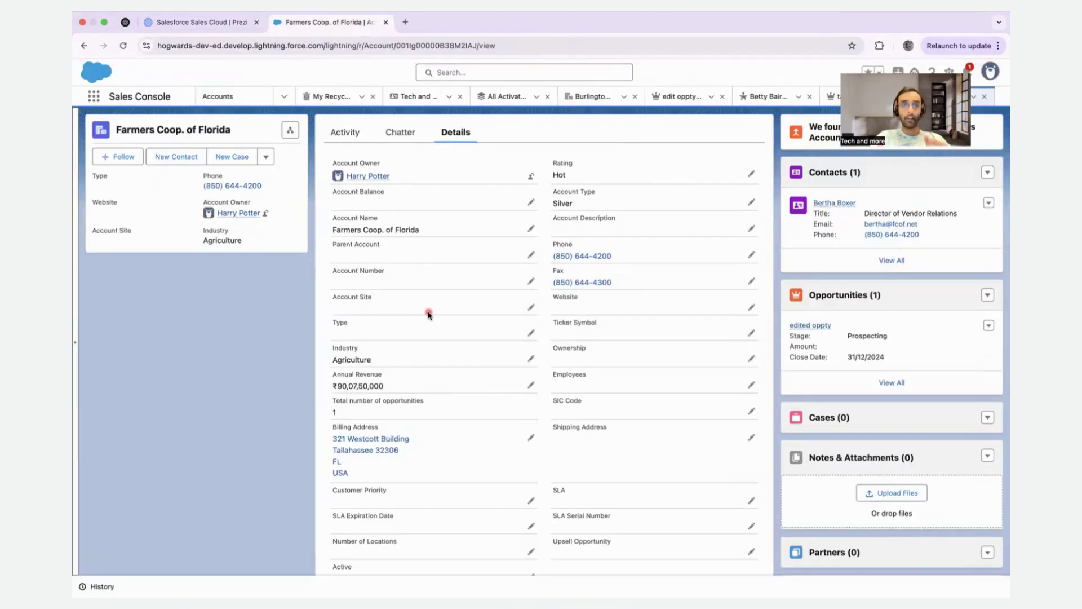
{"action": "left_click", "coordinate": [354, 132]}
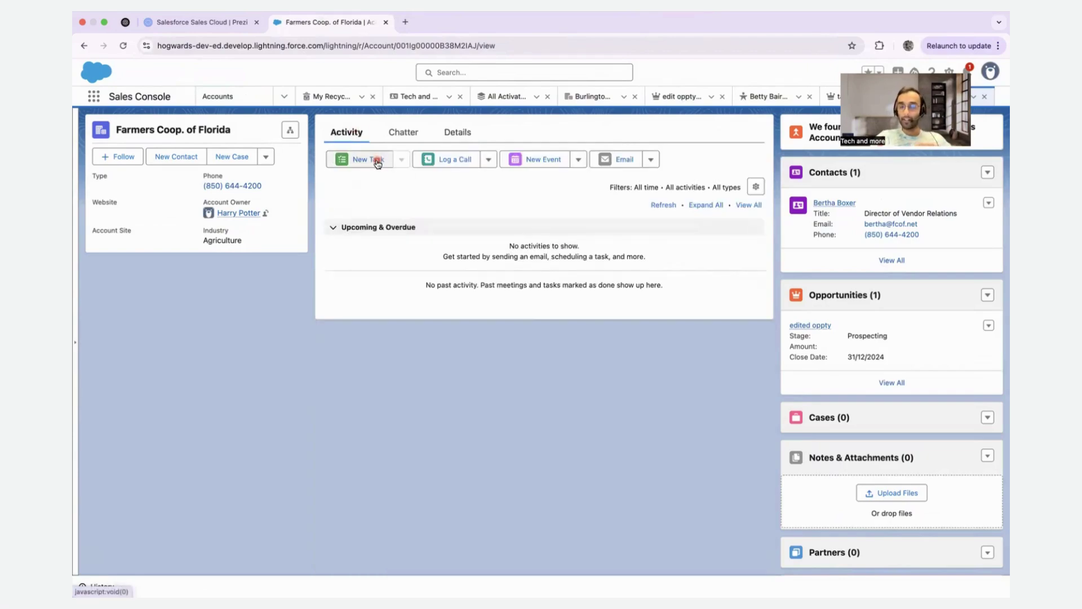
{"action": "left_click", "coordinate": [399, 135]}
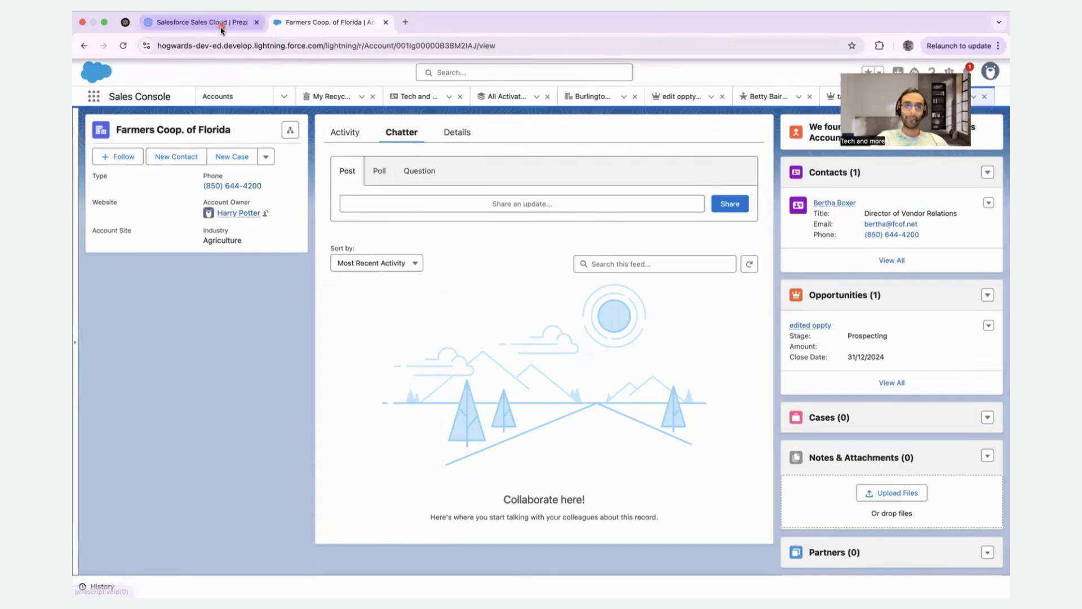
Return to Prezi and advance the deck to the Activity Management frame.
{"action": "left_click", "coordinate": [180, 22]}
{"action": "left_click", "coordinate": [446, 150]}
{"action": "key", "text": "Right"}
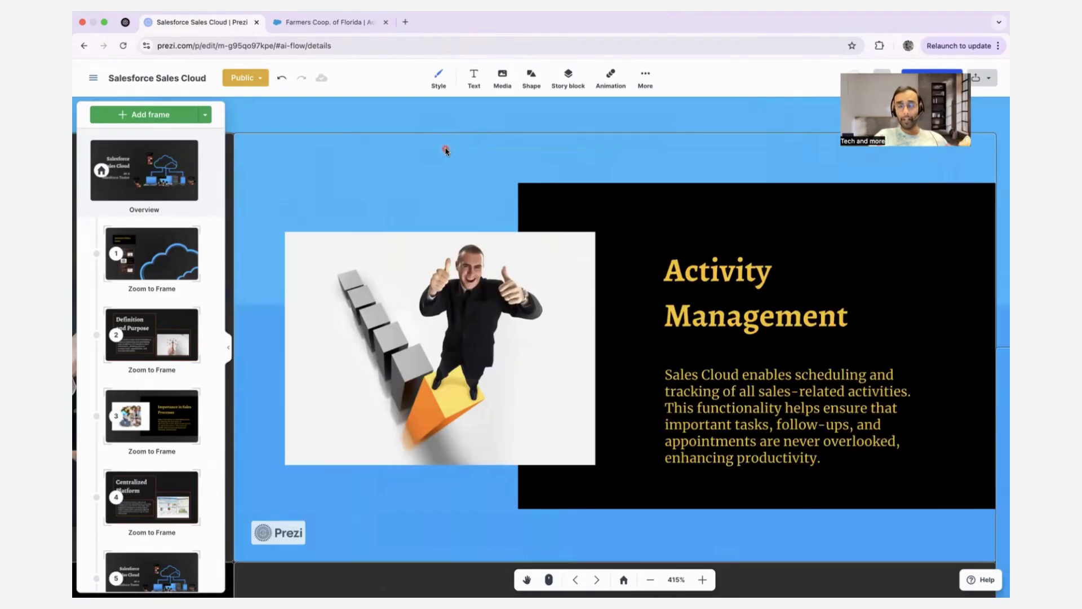
Highlight the whole Activity Management body paragraph.
{"action": "left_click", "coordinate": [761, 420]}
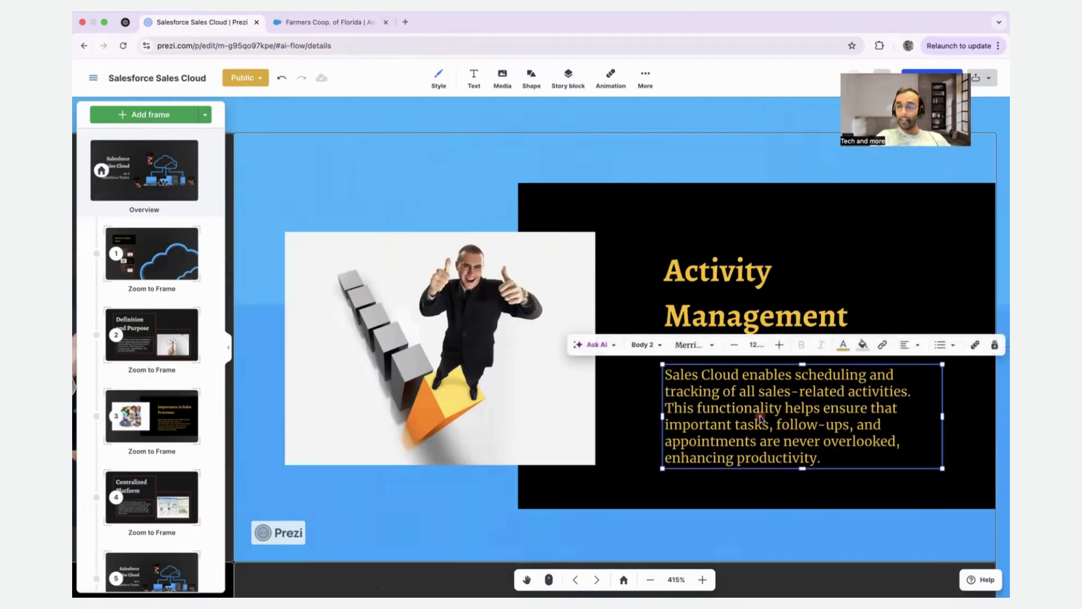
{"action": "key", "text": "Escape"}
{"action": "left_click", "coordinate": [761, 420]}
{"action": "triple_click", "coordinate": [727, 407]}
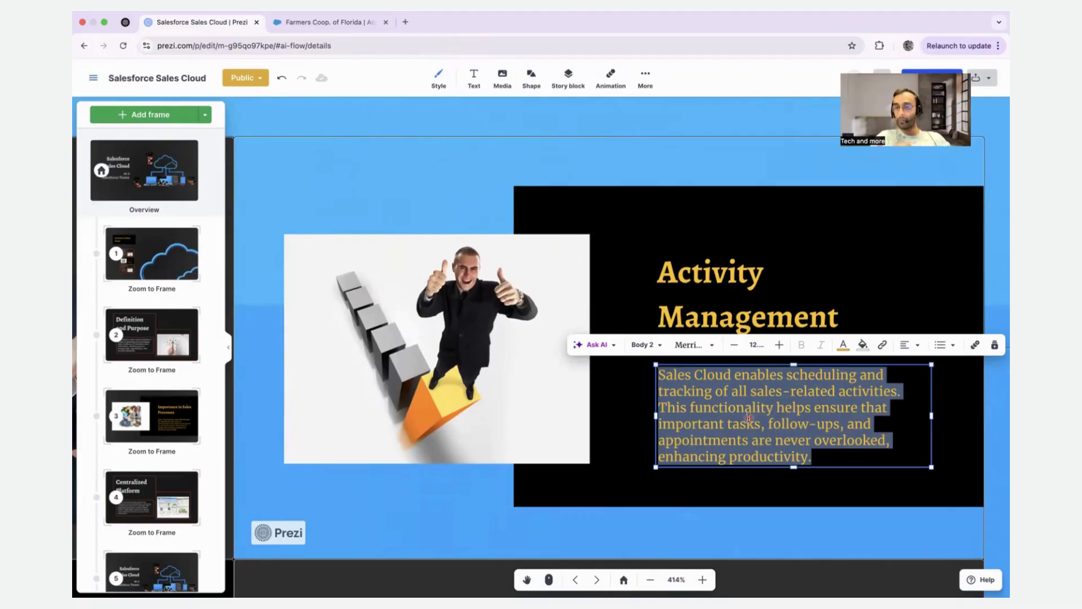
Return to the Farmers Coop. of Florida account in Salesforce and open the object navigation menu.
{"action": "left_click", "coordinate": [340, 22]}
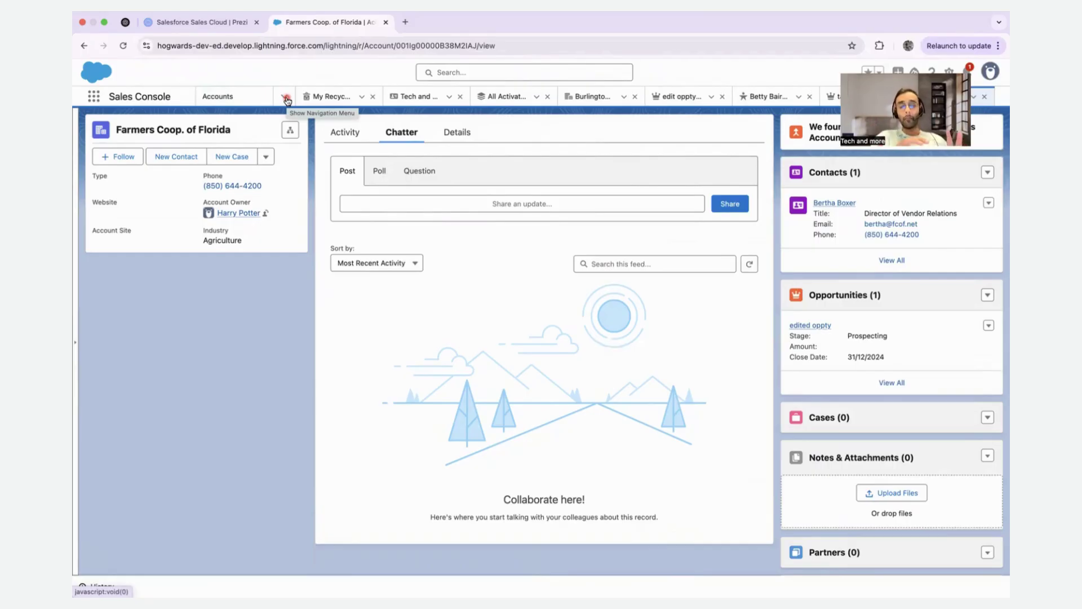
{"action": "left_click", "coordinate": [286, 100]}
{"action": "scroll", "coordinate": [266, 206], "scroll_direction": "down", "scroll_amount": 3}
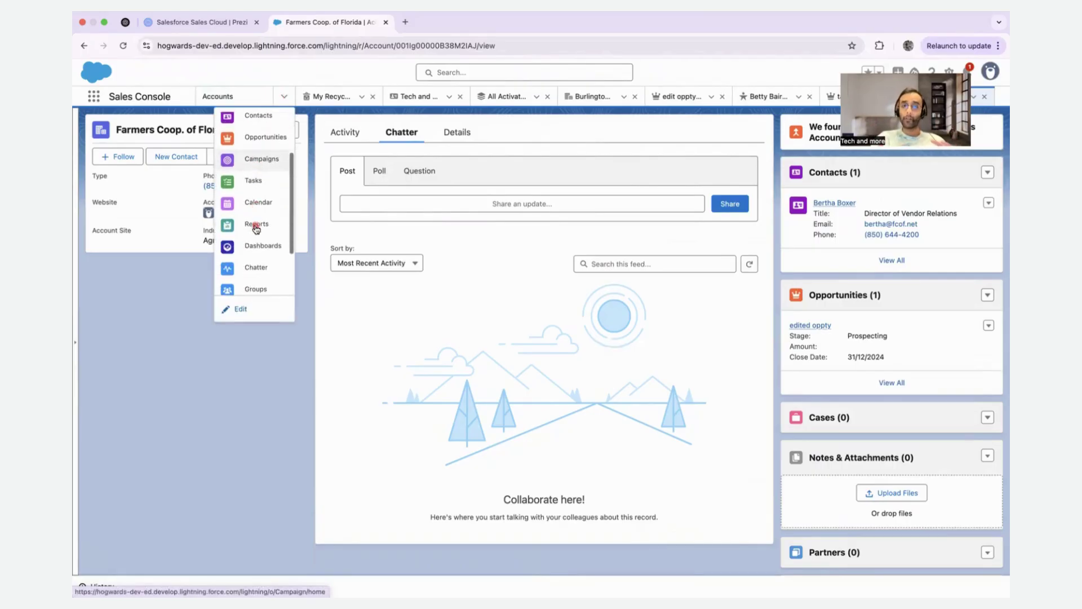
Open blank New Task, Log a Call, New Event and Email forms for Farmers Coop. of Florida, then return to Prezi.
{"action": "scroll", "coordinate": [262, 189], "scroll_direction": "down", "scroll_amount": 2}
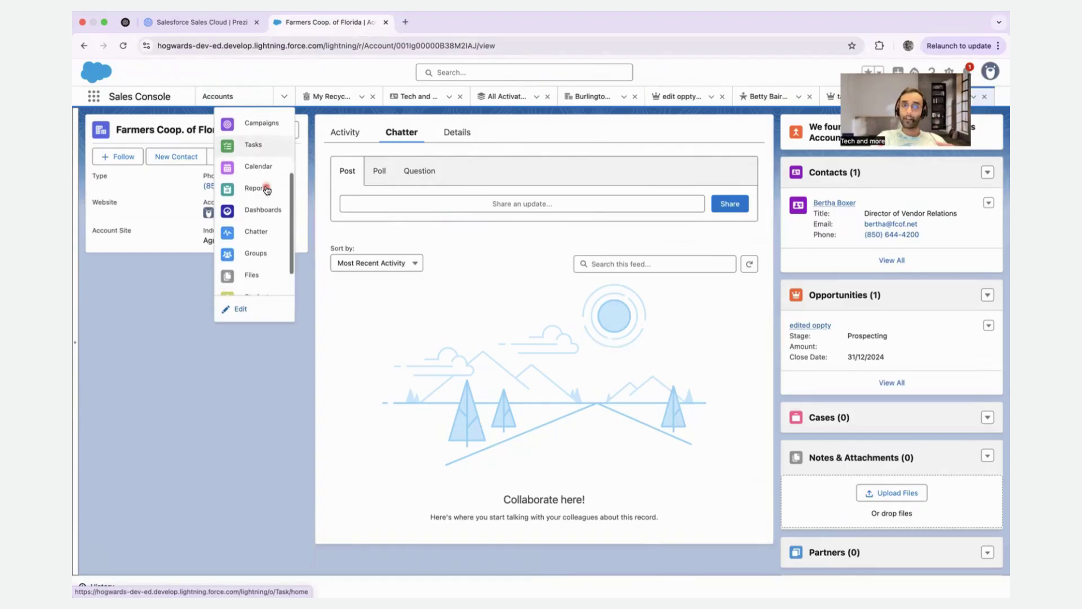
{"action": "left_click", "coordinate": [346, 131]}
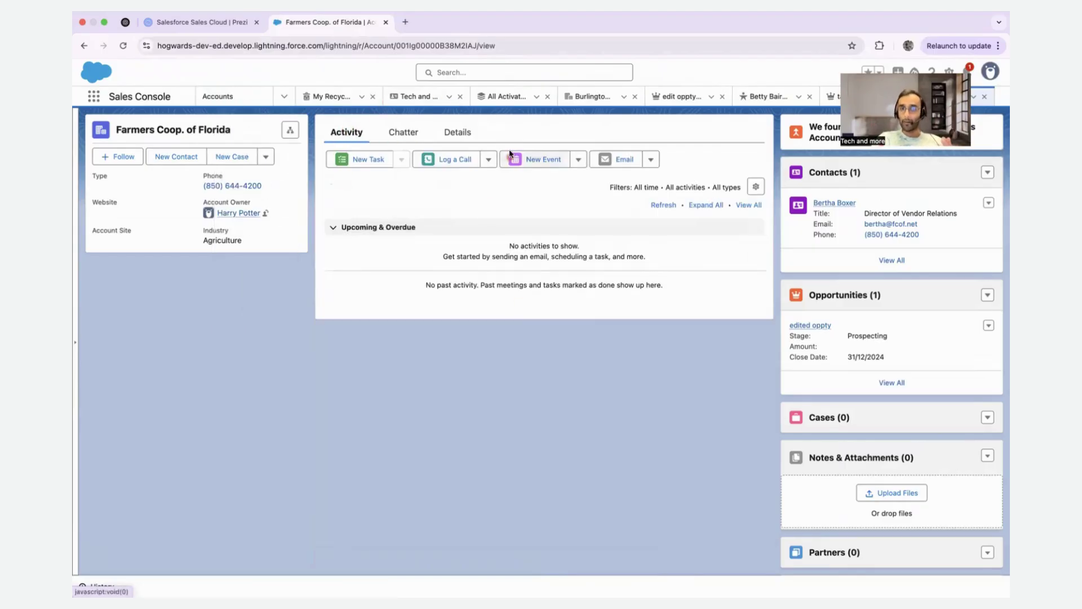
{"action": "left_click", "coordinate": [372, 160]}
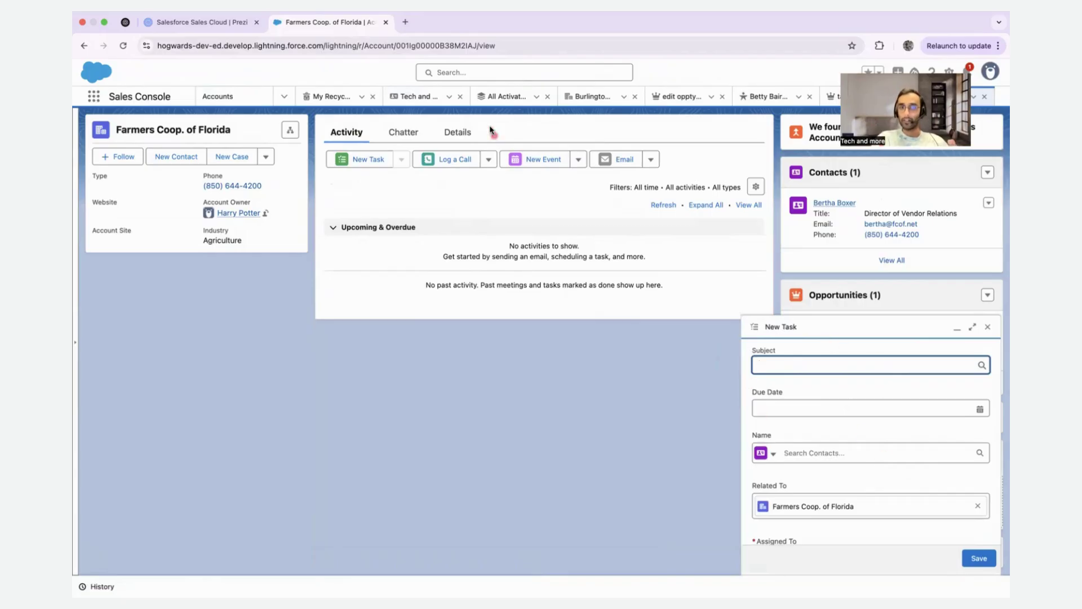
{"action": "left_click", "coordinate": [461, 163]}
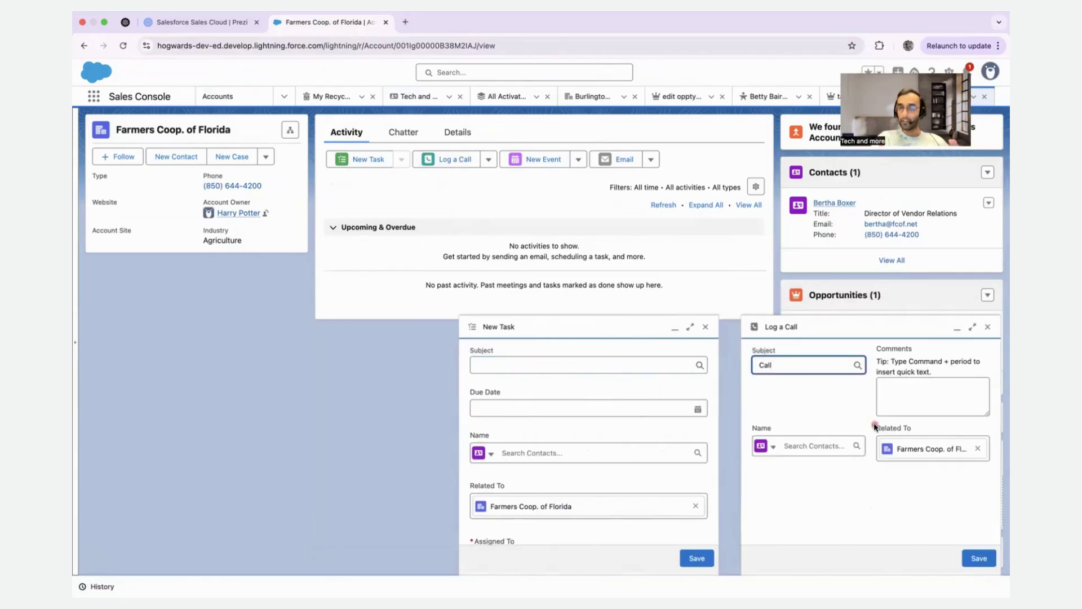
{"action": "left_click", "coordinate": [551, 159]}
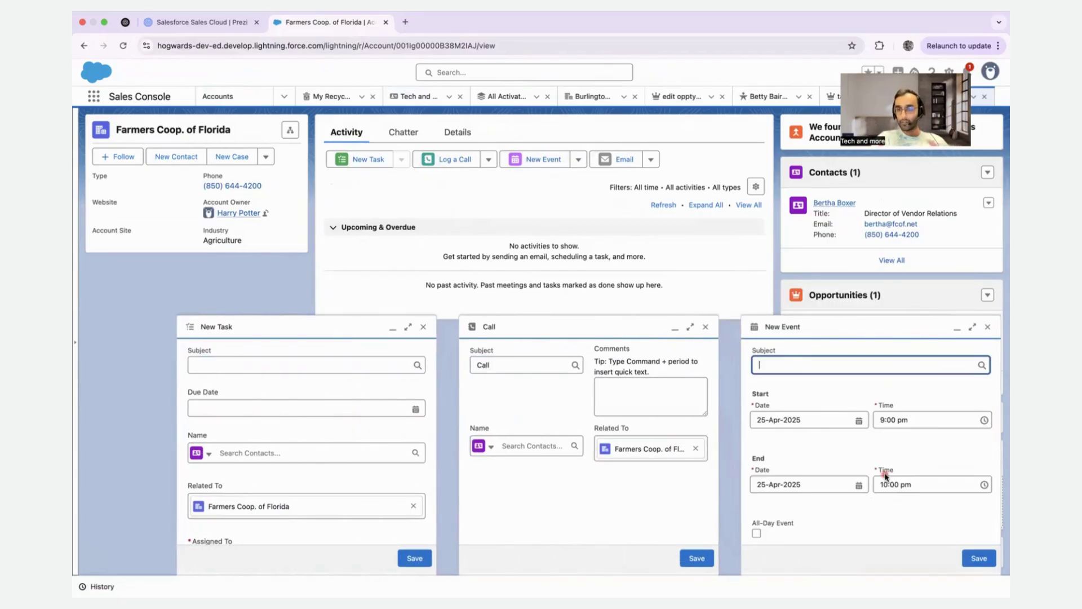
{"action": "left_click", "coordinate": [615, 159]}
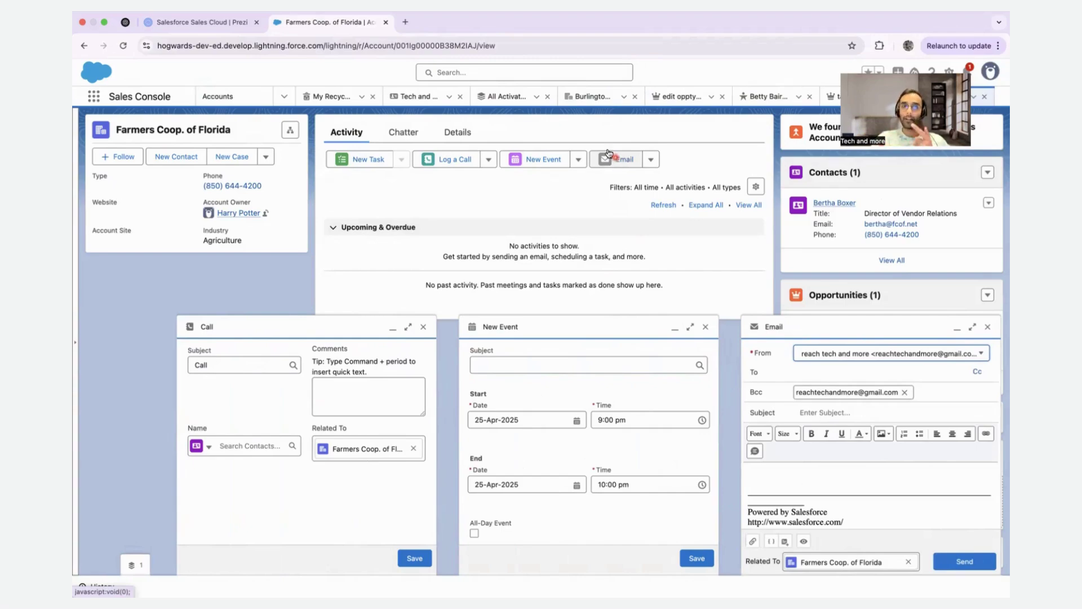
{"action": "left_click", "coordinate": [208, 22]}
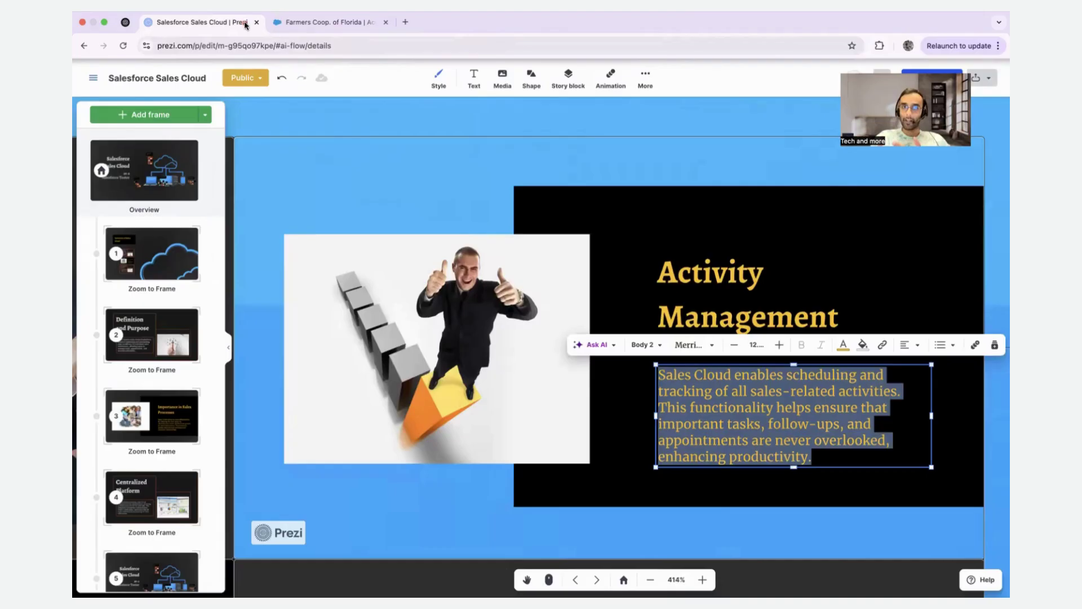
Deselect the Activity Management text and move down to the Forecasting frame.
{"action": "left_click", "coordinate": [397, 152]}
{"action": "scroll", "coordinate": [396, 153], "scroll_direction": "down", "scroll_amount": 5}
{"action": "scroll", "coordinate": [397, 153], "scroll_direction": "down", "scroll_amount": 4}
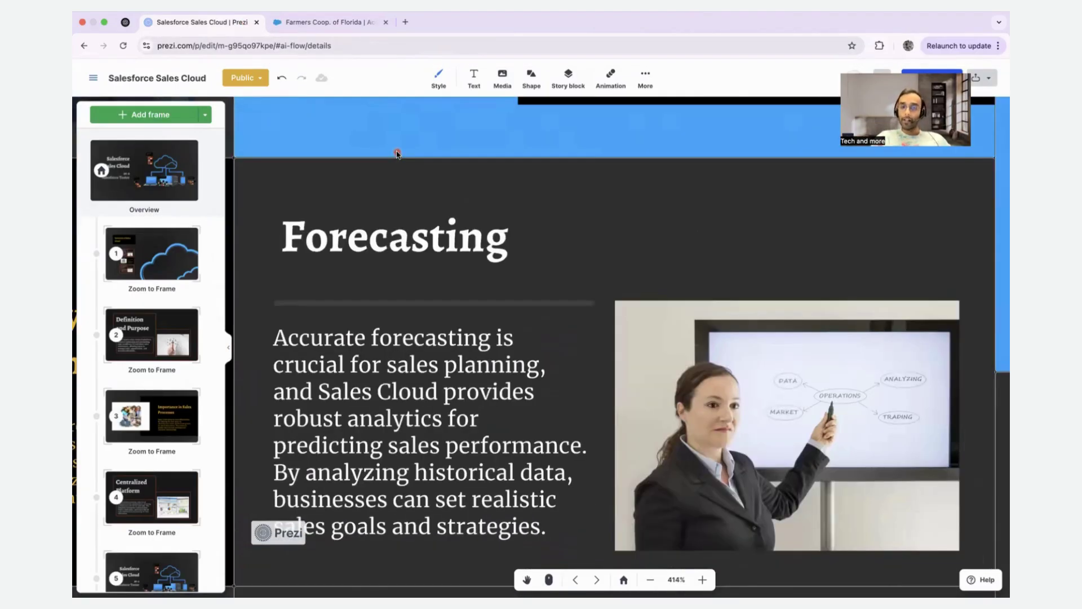
{"action": "scroll", "coordinate": [397, 153], "scroll_direction": "down", "scroll_amount": 1}
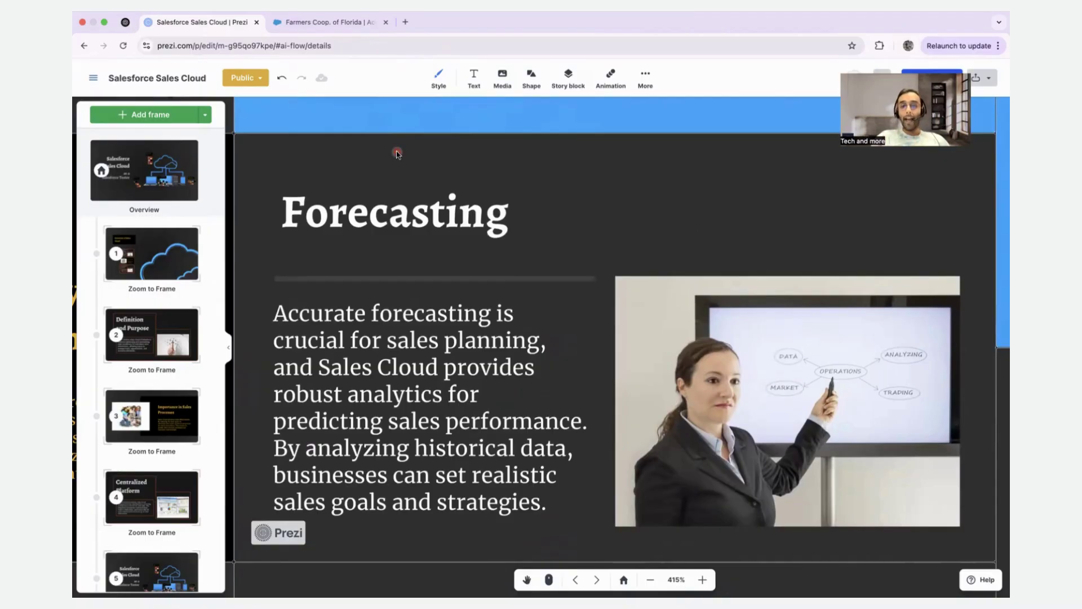
Highlight 'sales planning' in the Forecasting text, select the title, then move on to Automation.
{"action": "left_click", "coordinate": [377, 344]}
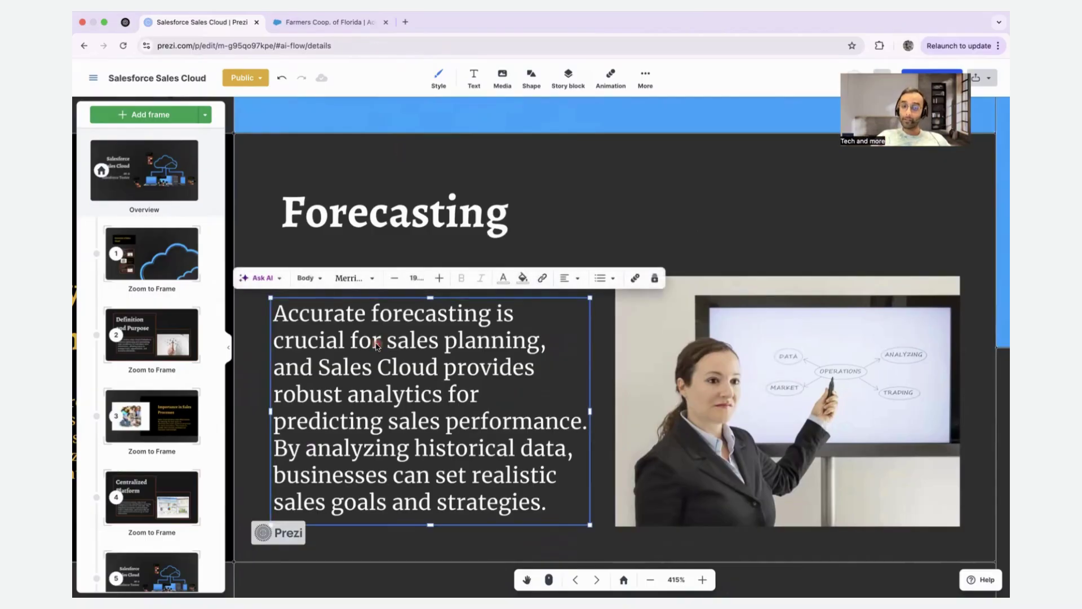
{"action": "scroll", "coordinate": [377, 345], "scroll_direction": "down", "scroll_amount": 1}
{"action": "triple_click", "coordinate": [377, 344]}
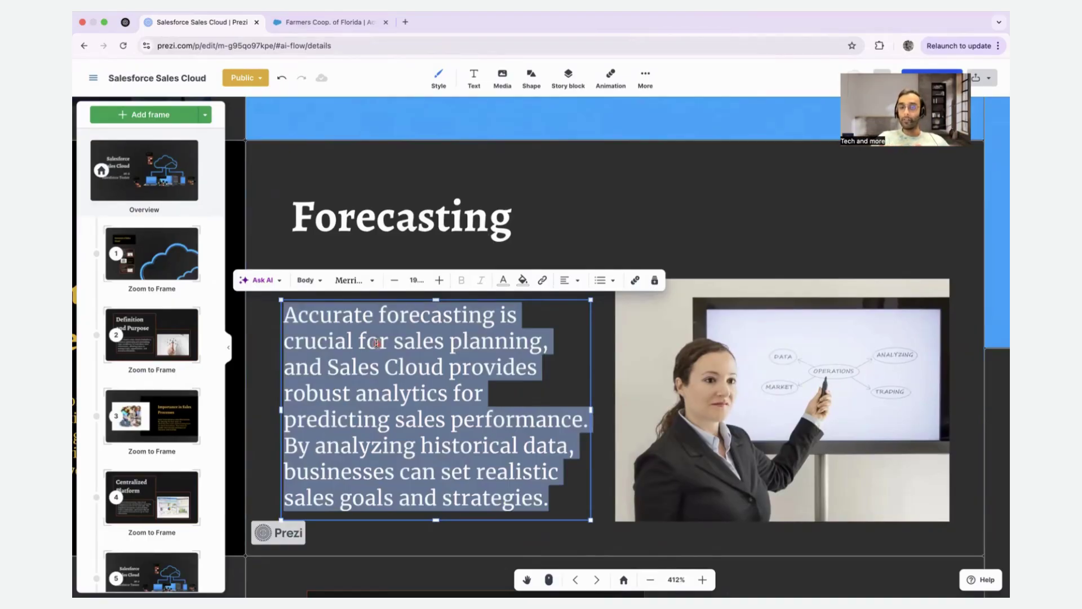
{"action": "left_click", "coordinate": [394, 343]}
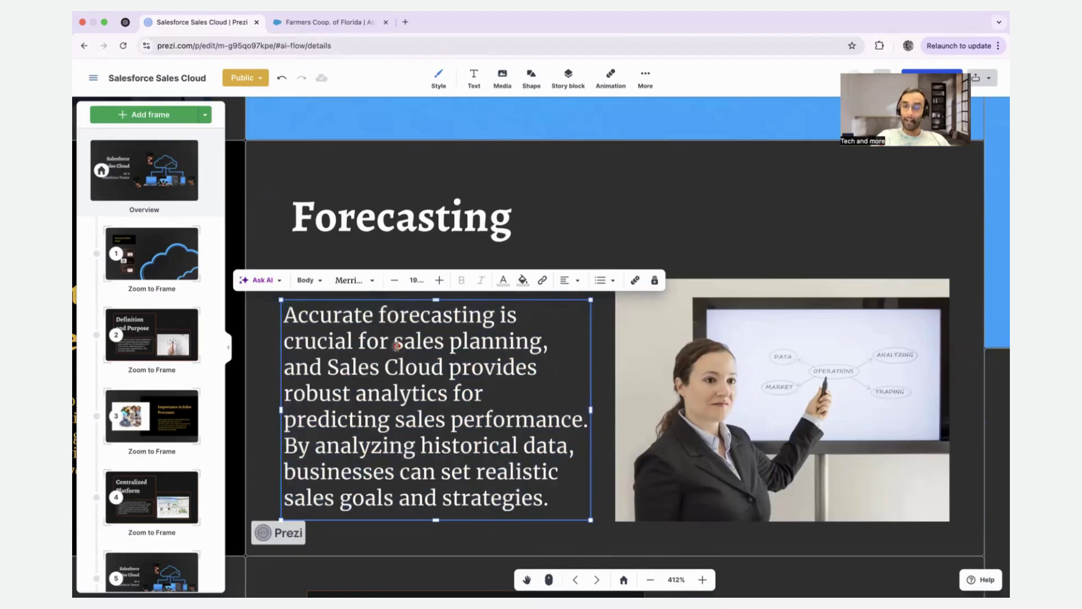
{"action": "left_click", "coordinate": [543, 345], "text": "shift"}
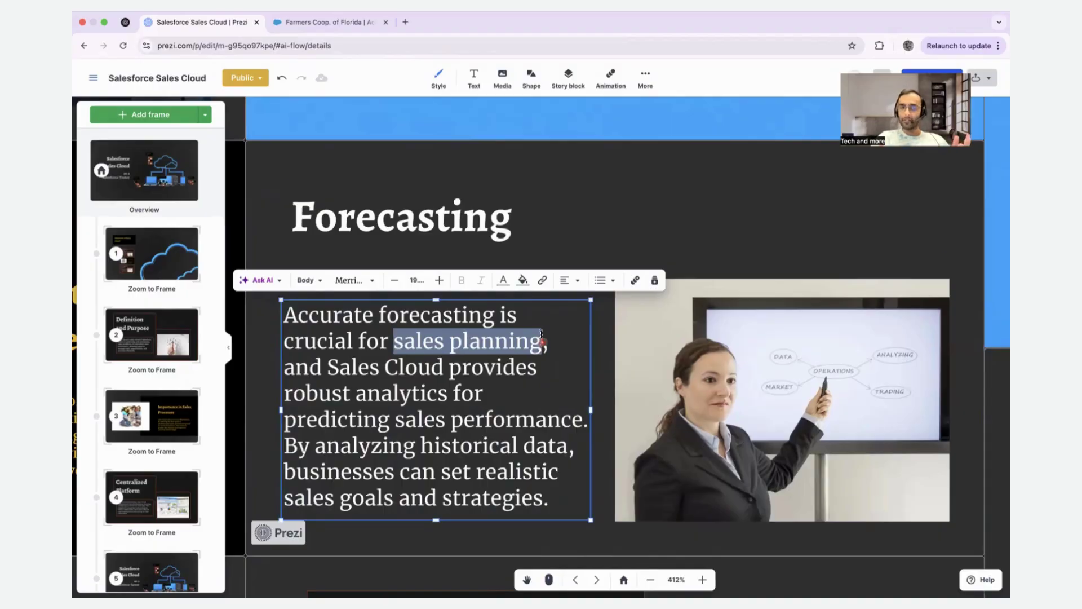
{"action": "left_click", "coordinate": [539, 188]}
{"action": "left_click", "coordinate": [353, 161]}
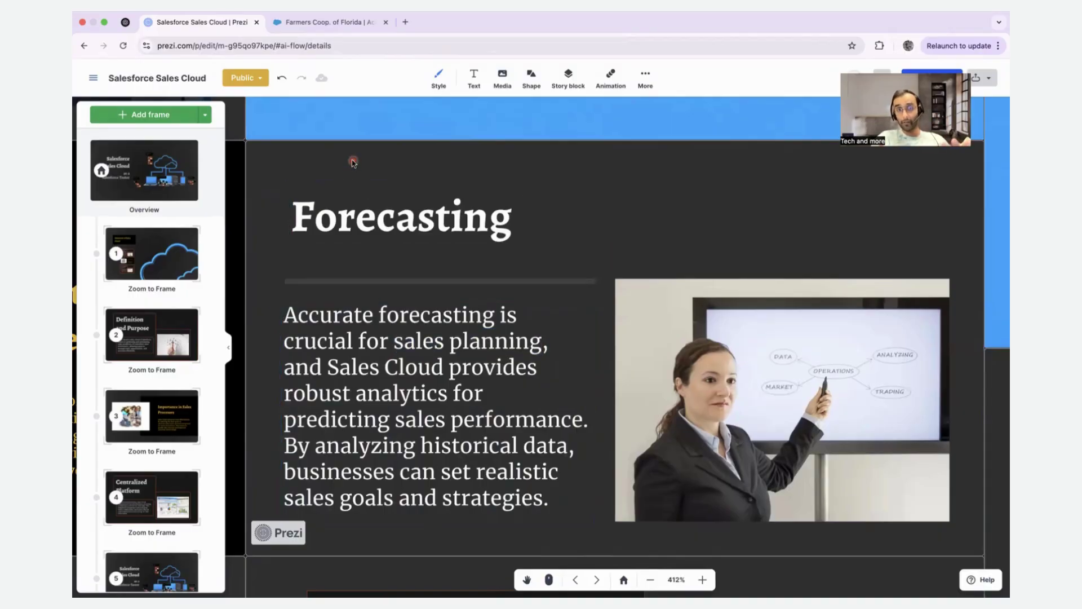
{"action": "scroll", "coordinate": [353, 163], "scroll_direction": "down", "scroll_amount": 10}
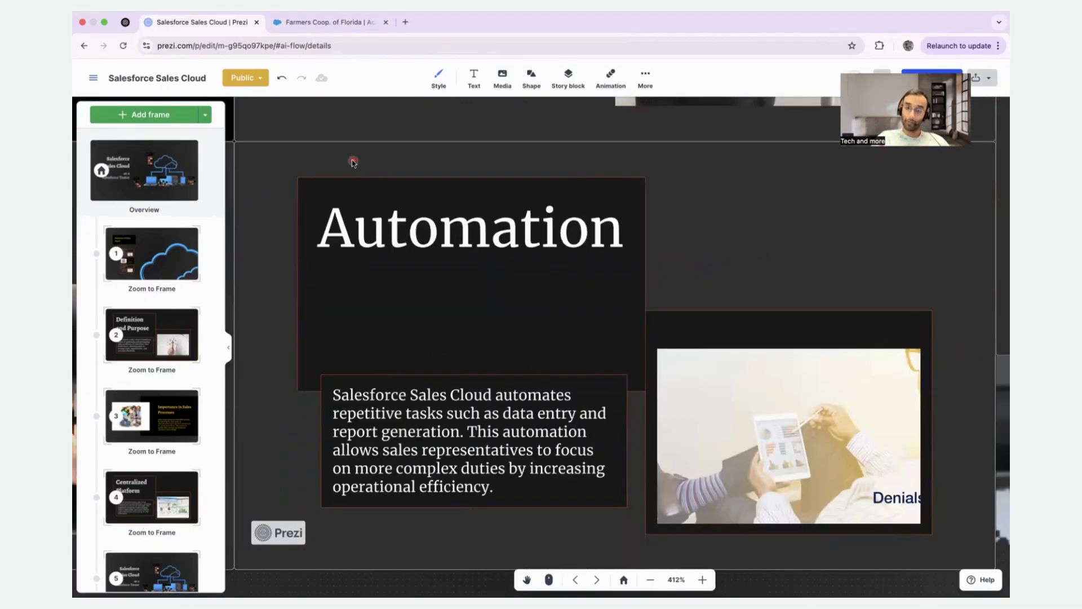
Highlight the Automation paragraph about automating data entry and report generation.
{"action": "scroll", "coordinate": [352, 162], "scroll_direction": "down", "scroll_amount": 1}
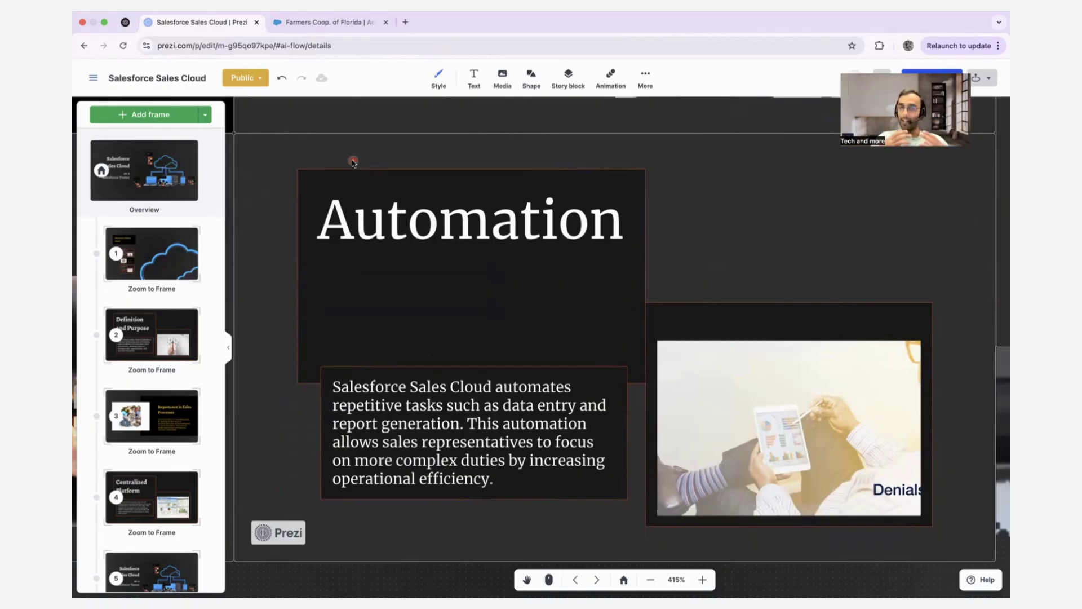
{"action": "left_click", "coordinate": [414, 385]}
{"action": "left_click", "coordinate": [501, 477], "text": "shift"}
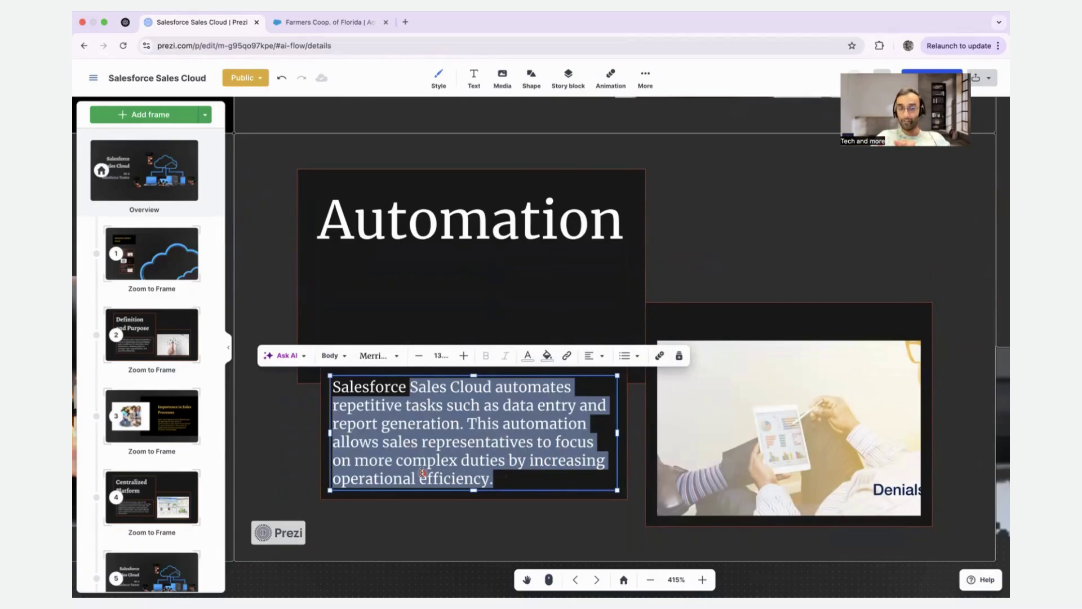
Switch to Salesforce and go to the recently viewed Leads list.
{"action": "left_click", "coordinate": [353, 25]}
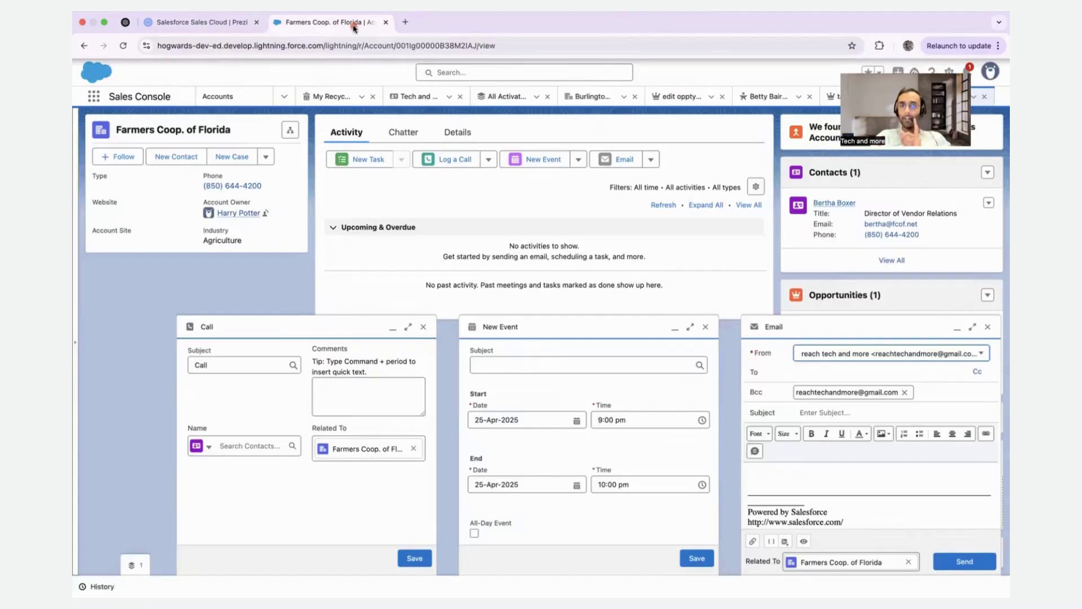
{"action": "left_click", "coordinate": [286, 97]}
{"action": "left_click", "coordinate": [262, 144]}
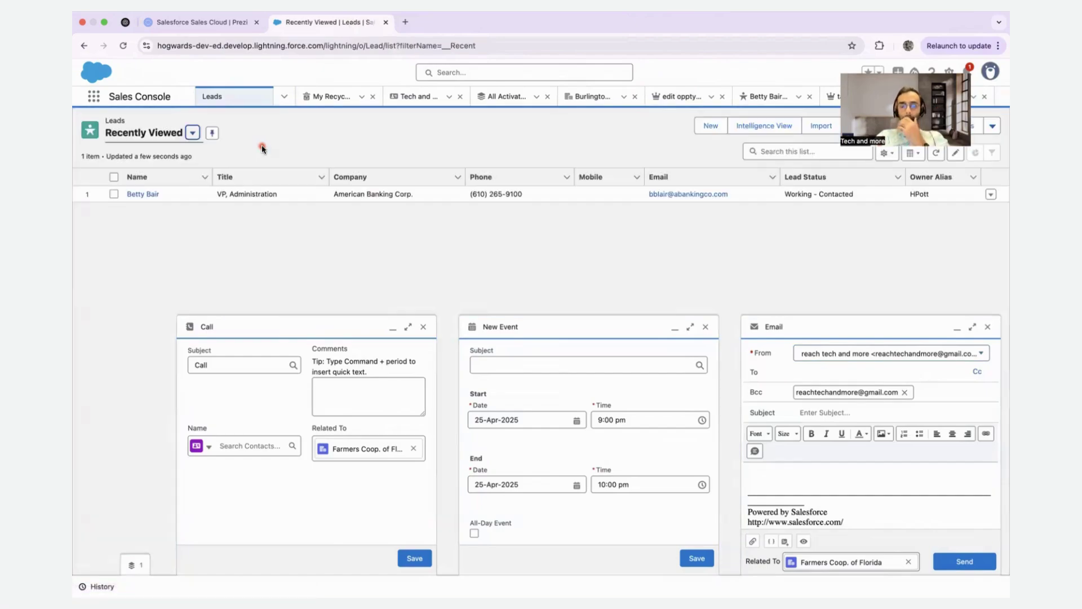
Close the unsaved Call, Event, Task and email forms, then open the American Banking Corp. lead.
{"action": "left_click", "coordinate": [423, 327]}
{"action": "left_click", "coordinate": [705, 327]}
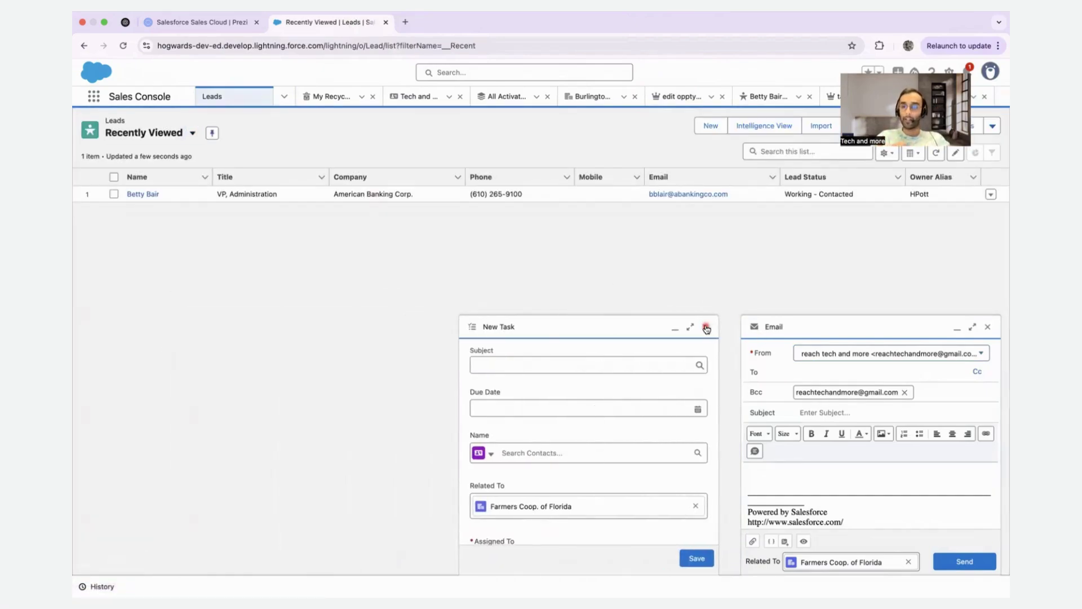
{"action": "left_click", "coordinate": [706, 327]}
{"action": "left_click", "coordinate": [988, 327]}
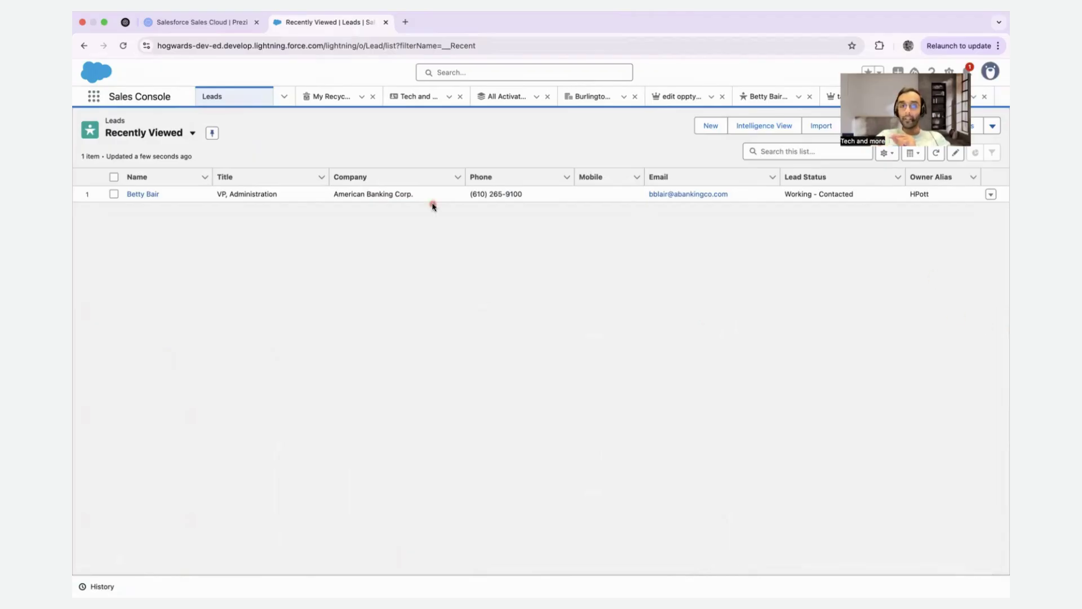
{"action": "left_click", "coordinate": [141, 194]}
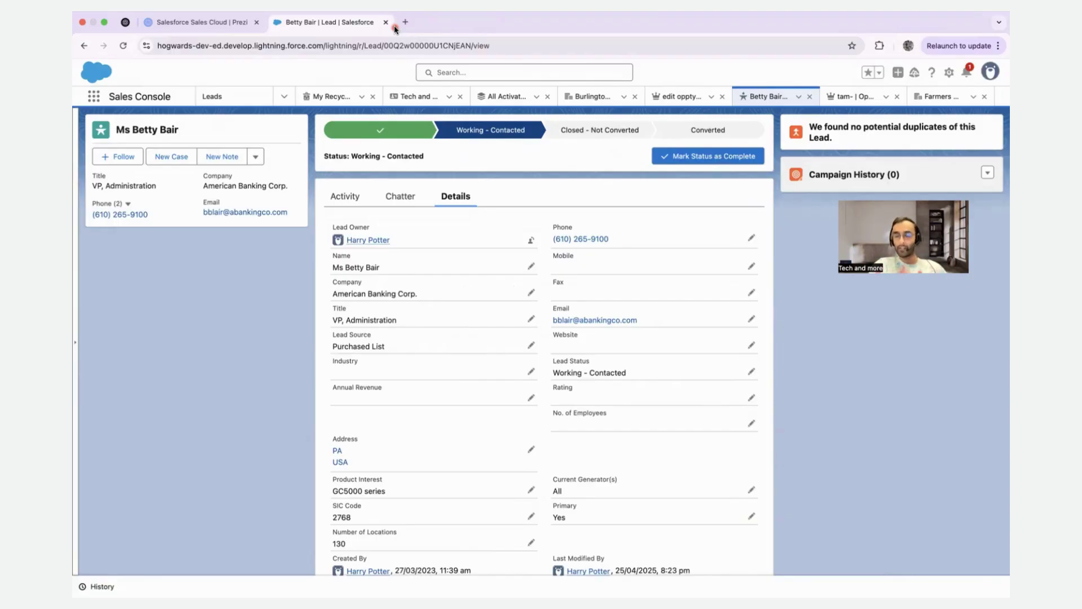
Deselect the Automation frame, scroll to Reporting and Dashboards, then return to the American Banking Corp. lead.
{"action": "left_click", "coordinate": [206, 22]}
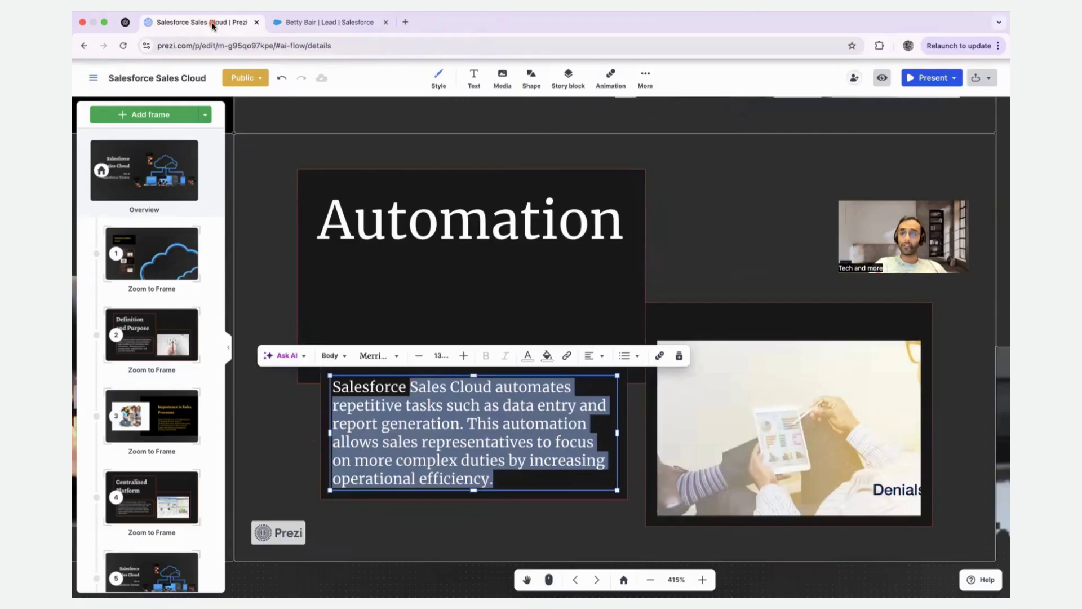
{"action": "left_click", "coordinate": [411, 134]}
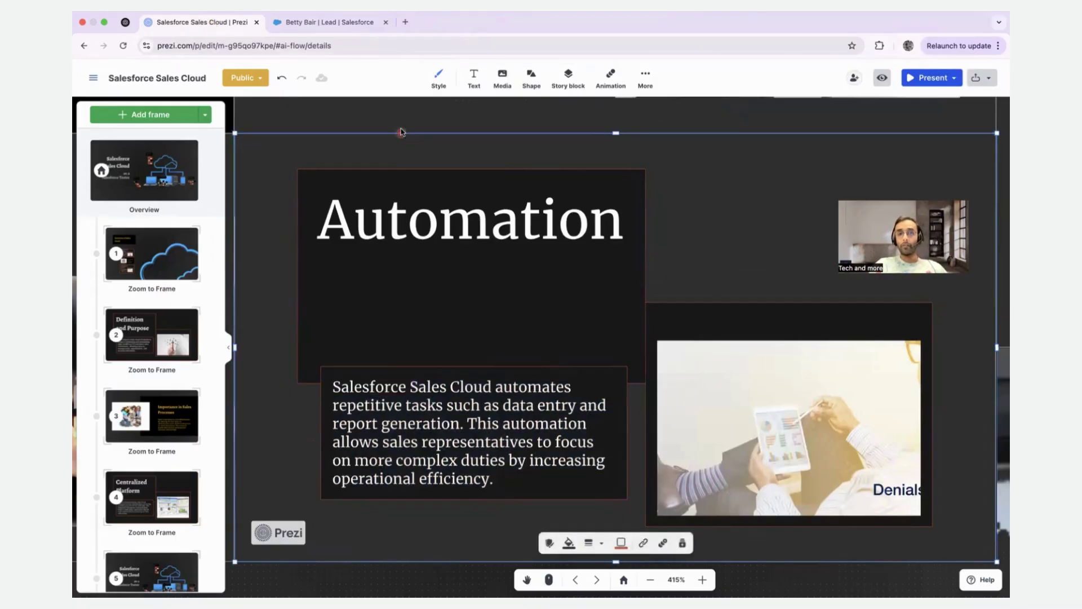
{"action": "left_click", "coordinate": [402, 120]}
{"action": "scroll", "coordinate": [402, 120], "scroll_direction": "up", "scroll_amount": 2}
{"action": "scroll", "coordinate": [402, 120], "scroll_direction": "right", "scroll_amount": 2}
{"action": "scroll", "coordinate": [403, 118], "scroll_direction": "right", "scroll_amount": 5}
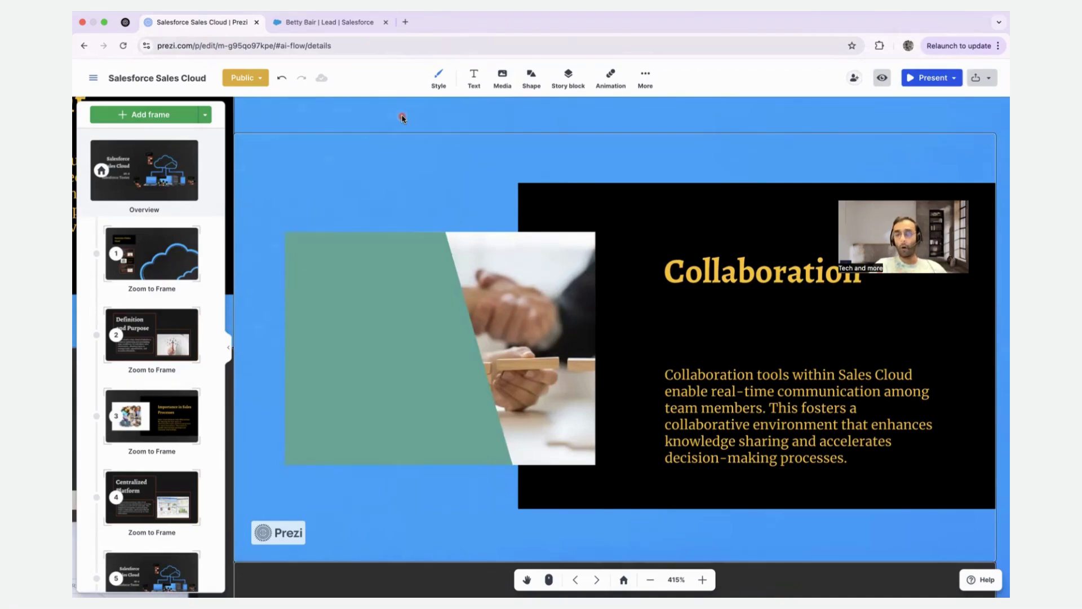
{"action": "scroll", "coordinate": [402, 118], "scroll_direction": "down", "scroll_amount": 10}
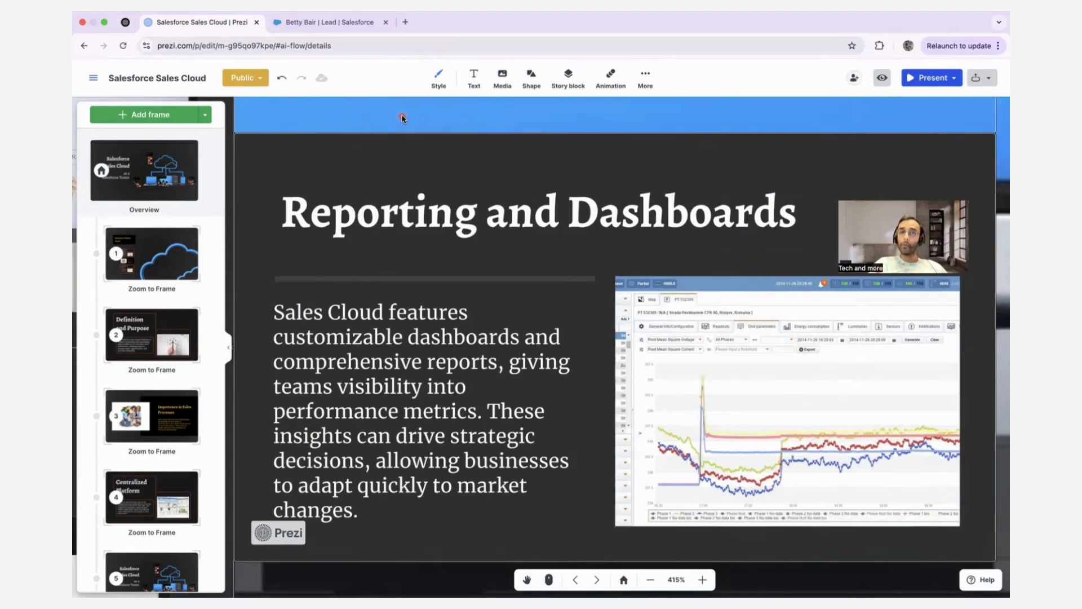
{"action": "left_click", "coordinate": [324, 22]}
Go to Reports, list all 18 reports, and open the Approved Partner Fund Claims report.
{"action": "left_click", "coordinate": [284, 97]}
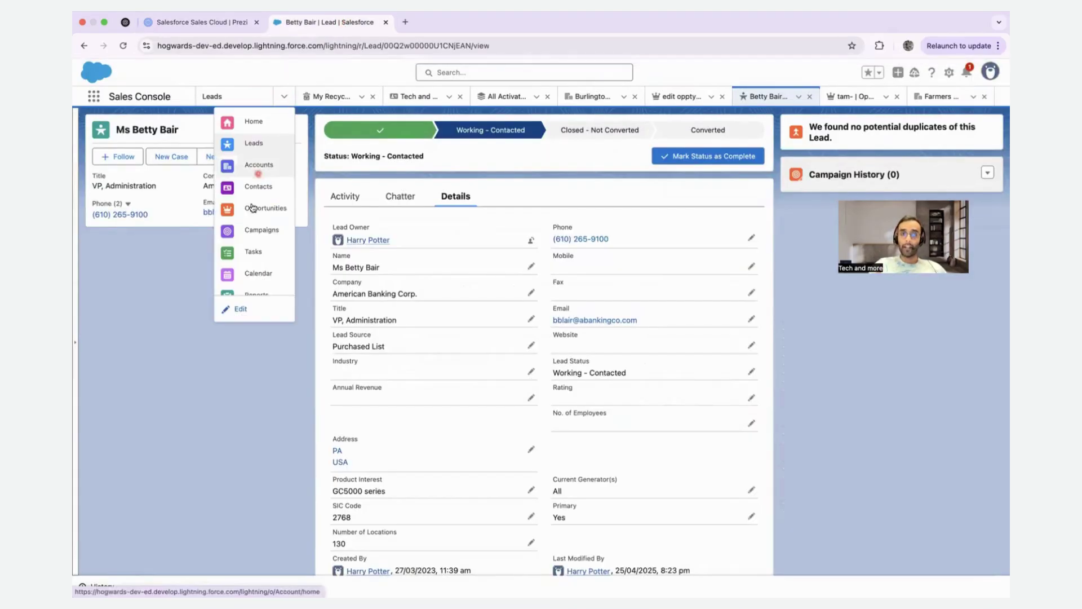
{"action": "scroll", "coordinate": [254, 225], "scroll_direction": "down", "scroll_amount": 3}
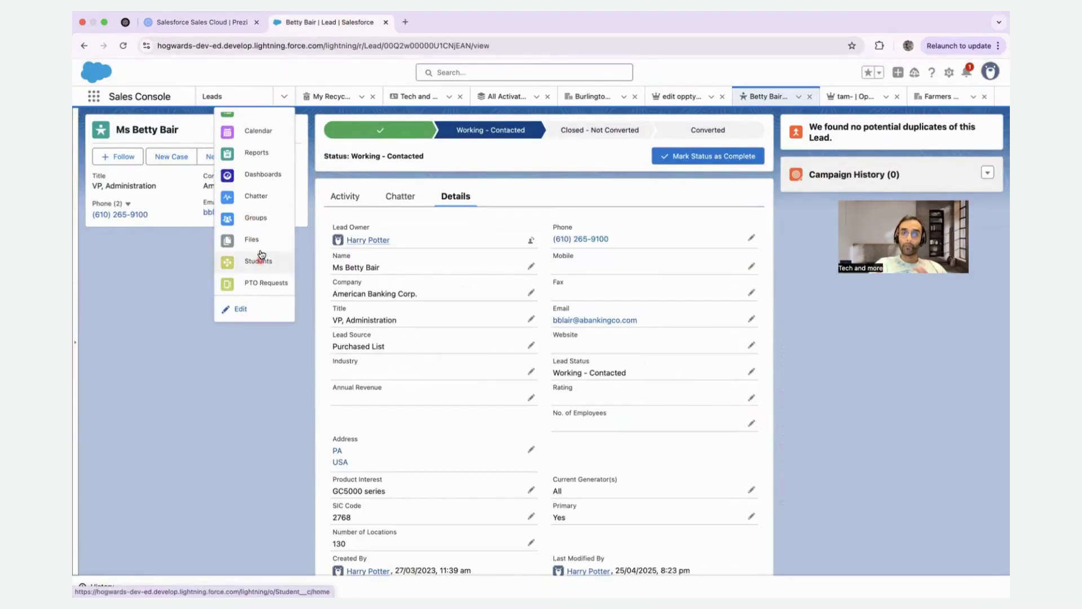
{"action": "left_click", "coordinate": [265, 153]}
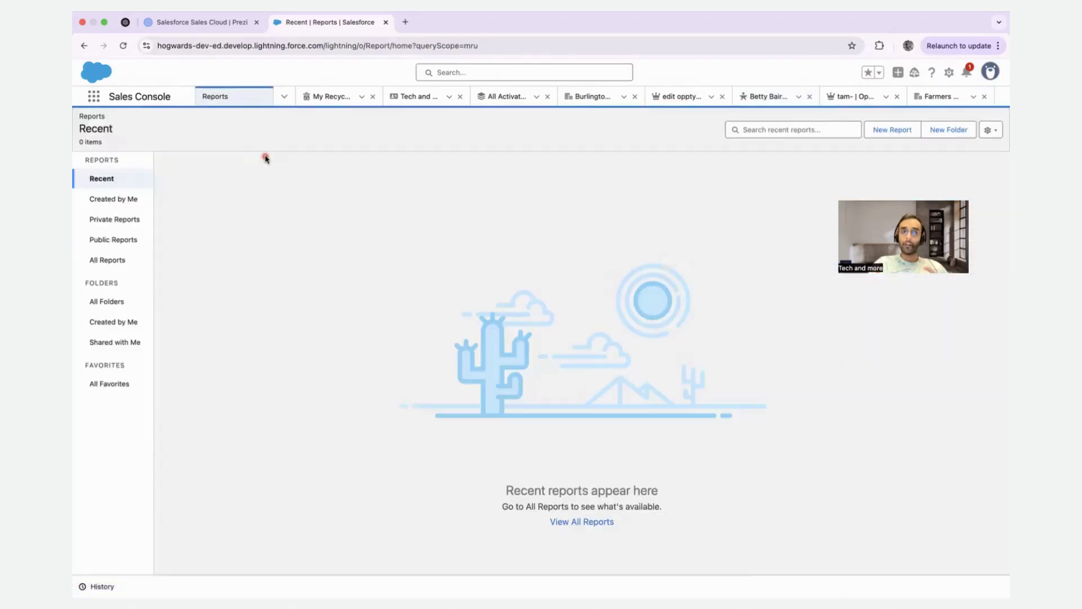
{"action": "left_click", "coordinate": [121, 260]}
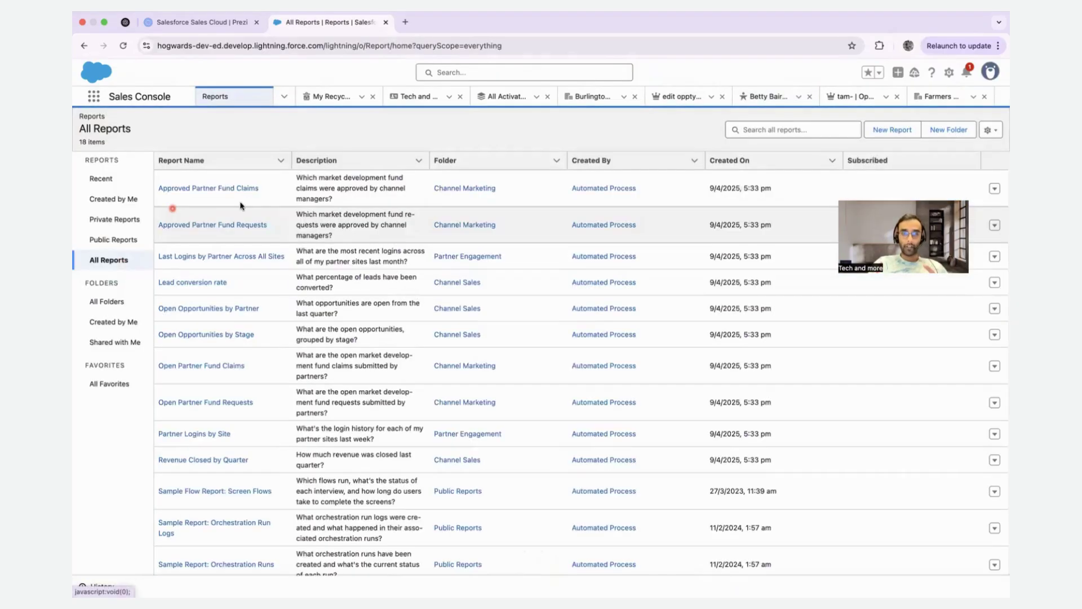
{"action": "left_click", "coordinate": [222, 189]}
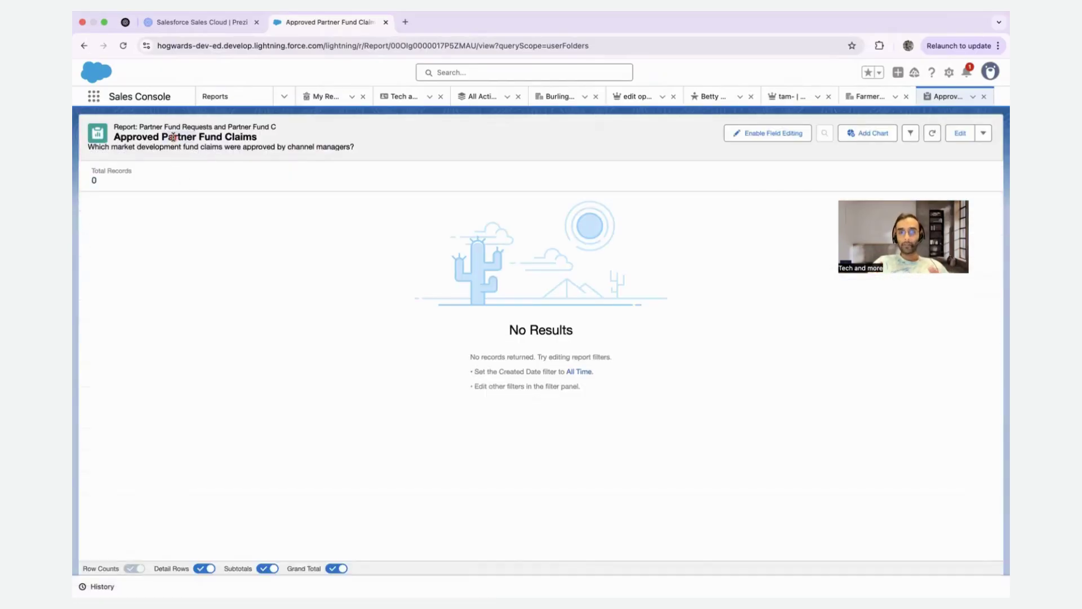
Go back and open the Open Opportunities by Stage report, then return to the Prezi overview.
{"action": "left_click", "coordinate": [84, 45]}
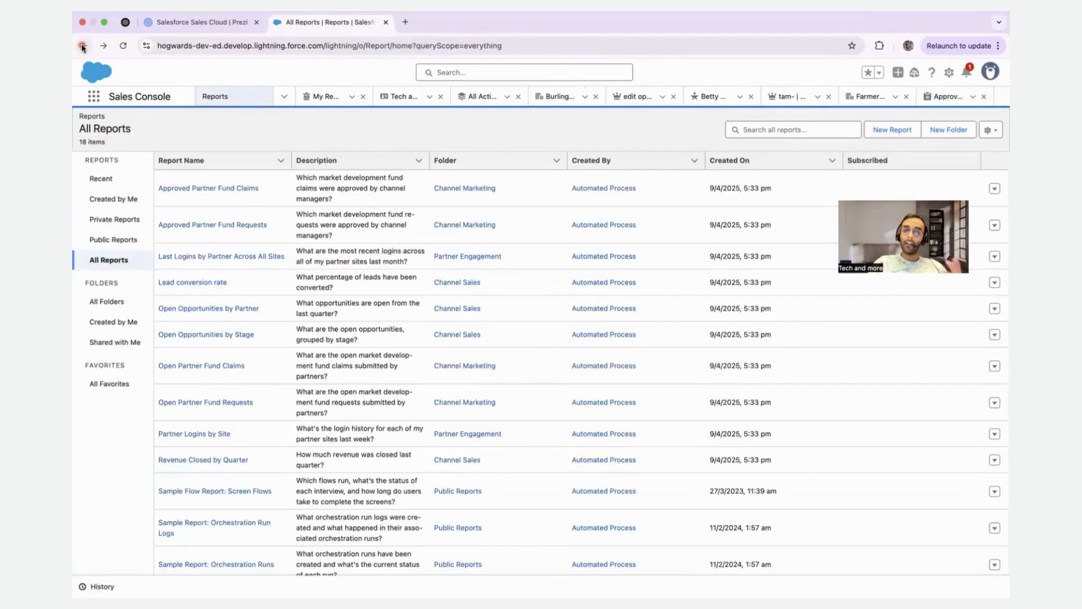
{"action": "left_click", "coordinate": [225, 334]}
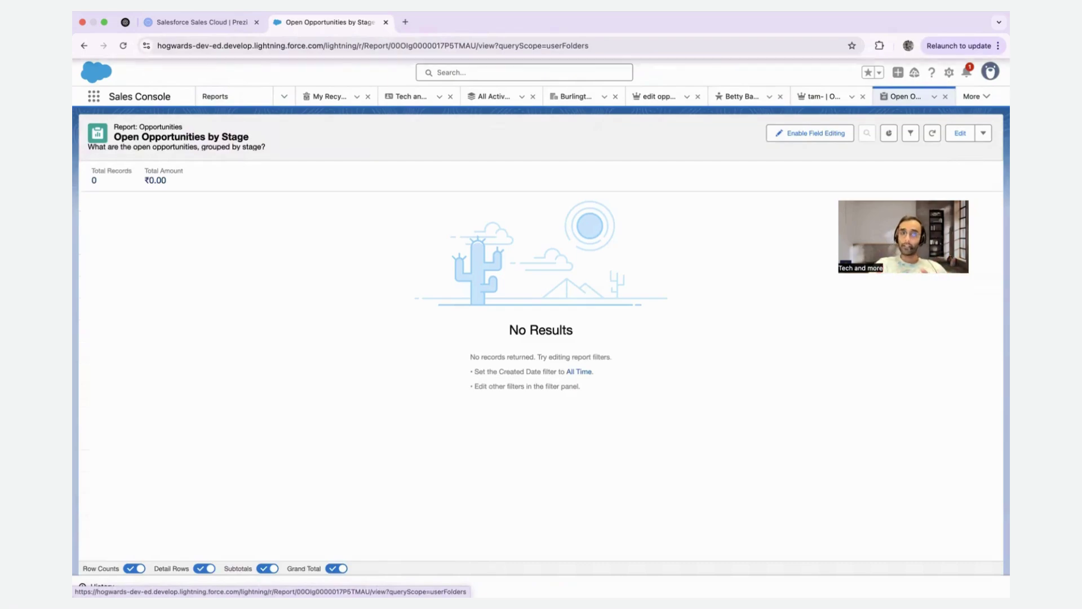
{"action": "left_click", "coordinate": [182, 24]}
{"action": "left_click", "coordinate": [310, 23]}
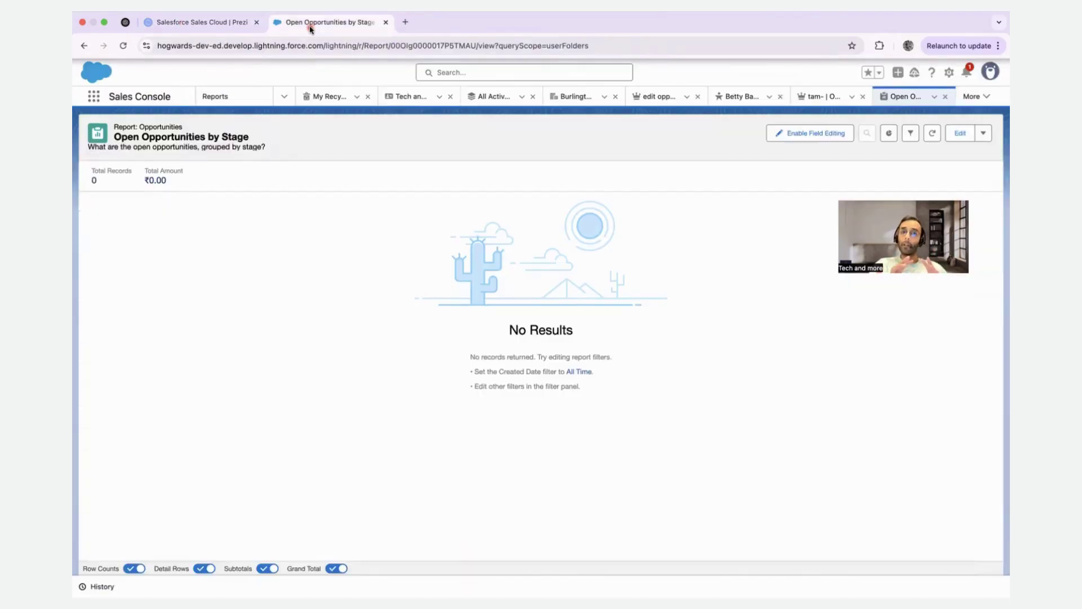
{"action": "left_click", "coordinate": [284, 97]}
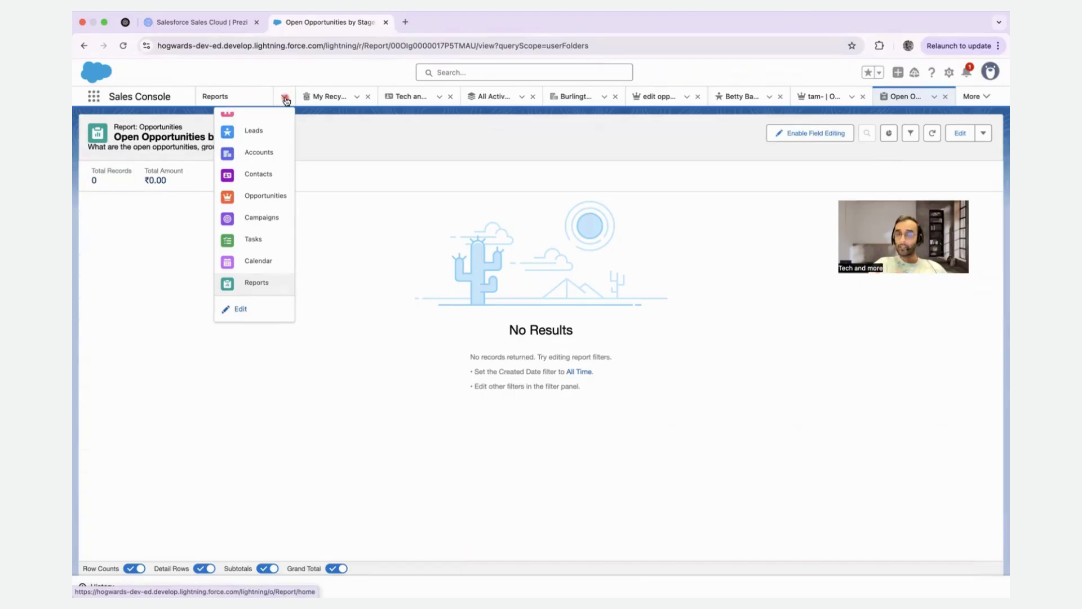
{"action": "left_click", "coordinate": [225, 23]}
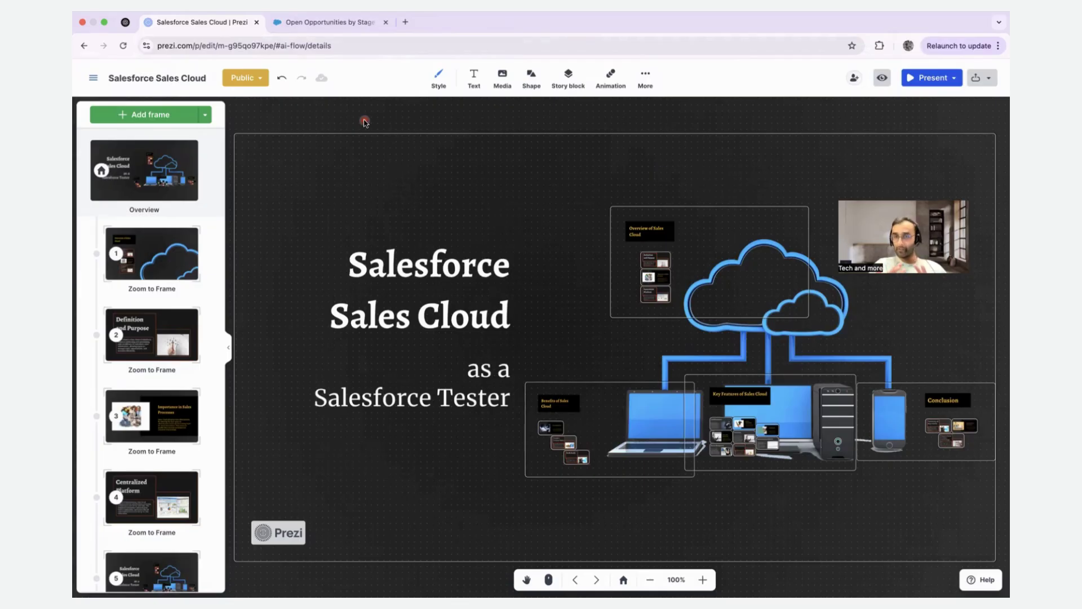
Zoom into the Key Features of Sales Cloud frame and select its Forecasting tile.
{"action": "left_click", "coordinate": [798, 441]}
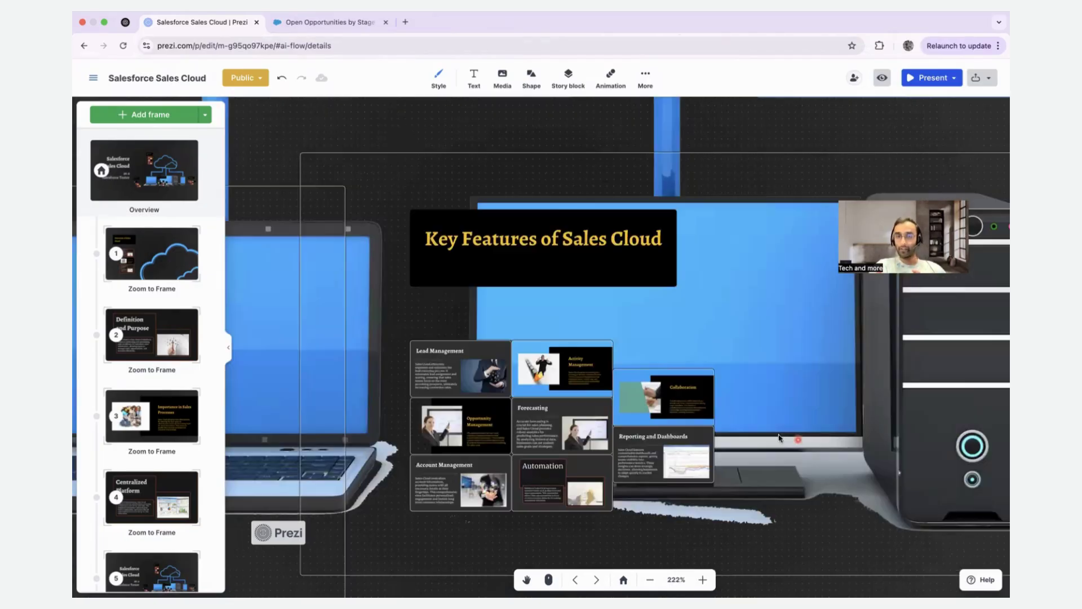
{"action": "left_click", "coordinate": [482, 427]}
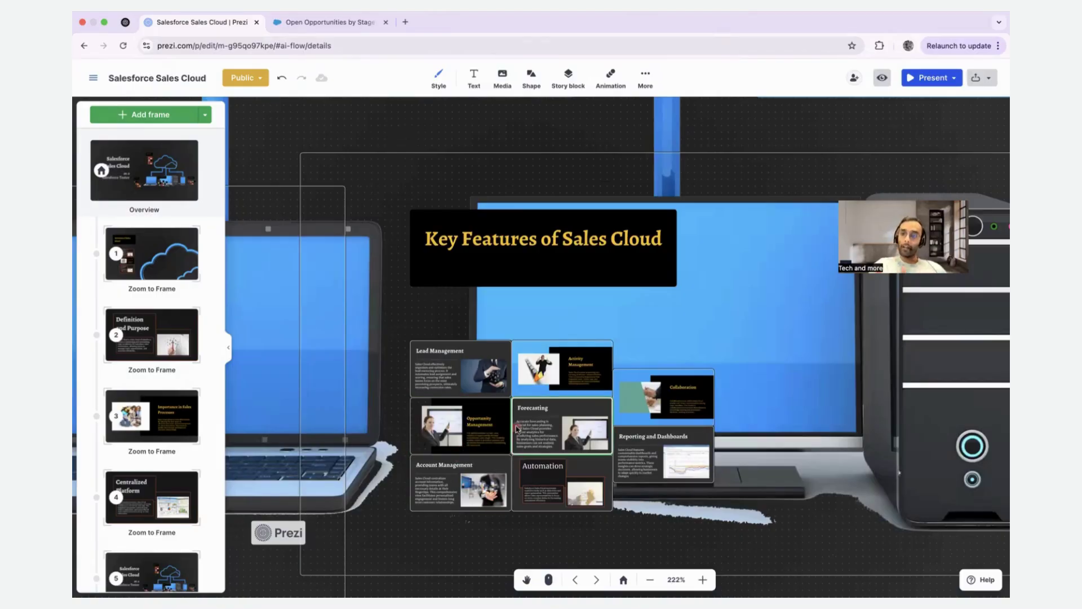